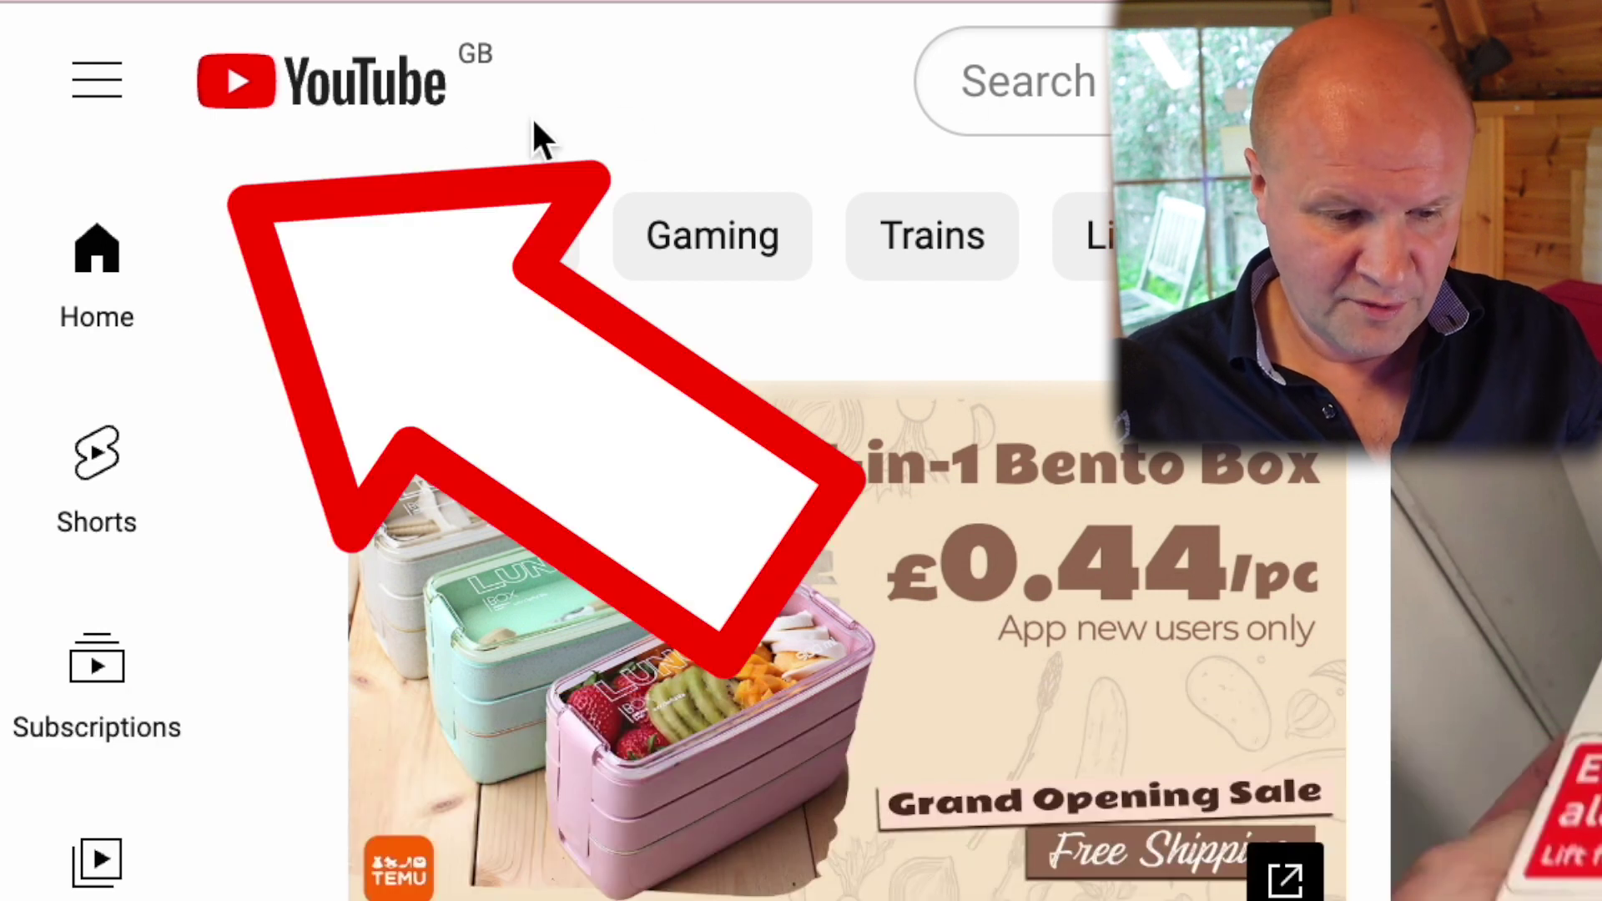
# - Remove the passenger emergency alarm video from the desktop History page
pyautogui.click(99, 96)
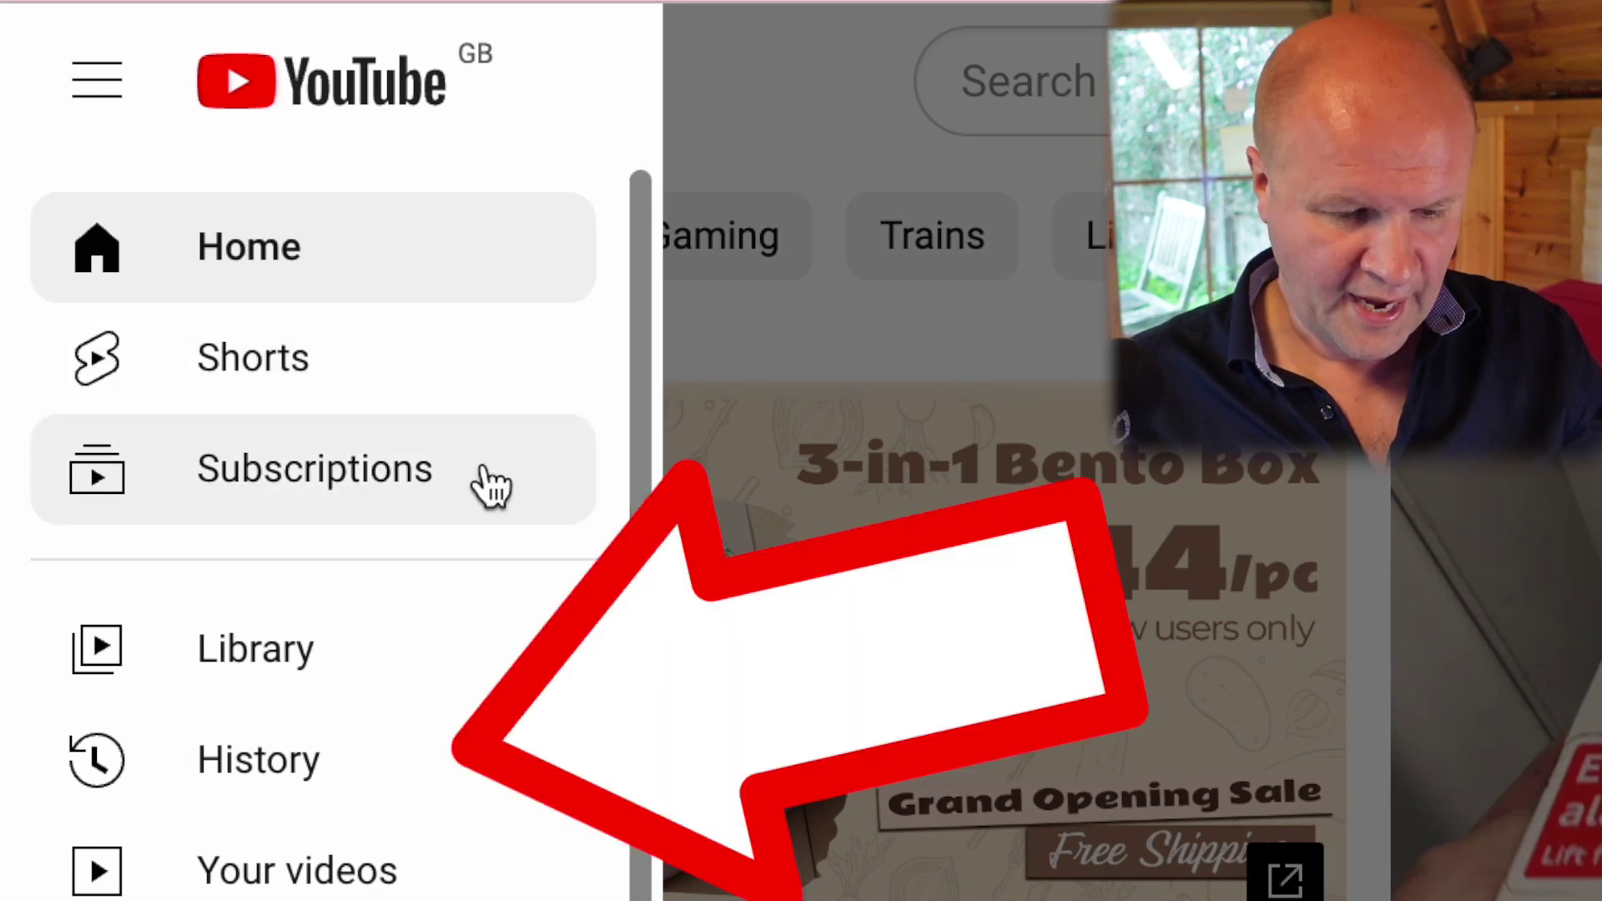
pyautogui.click(430, 780)
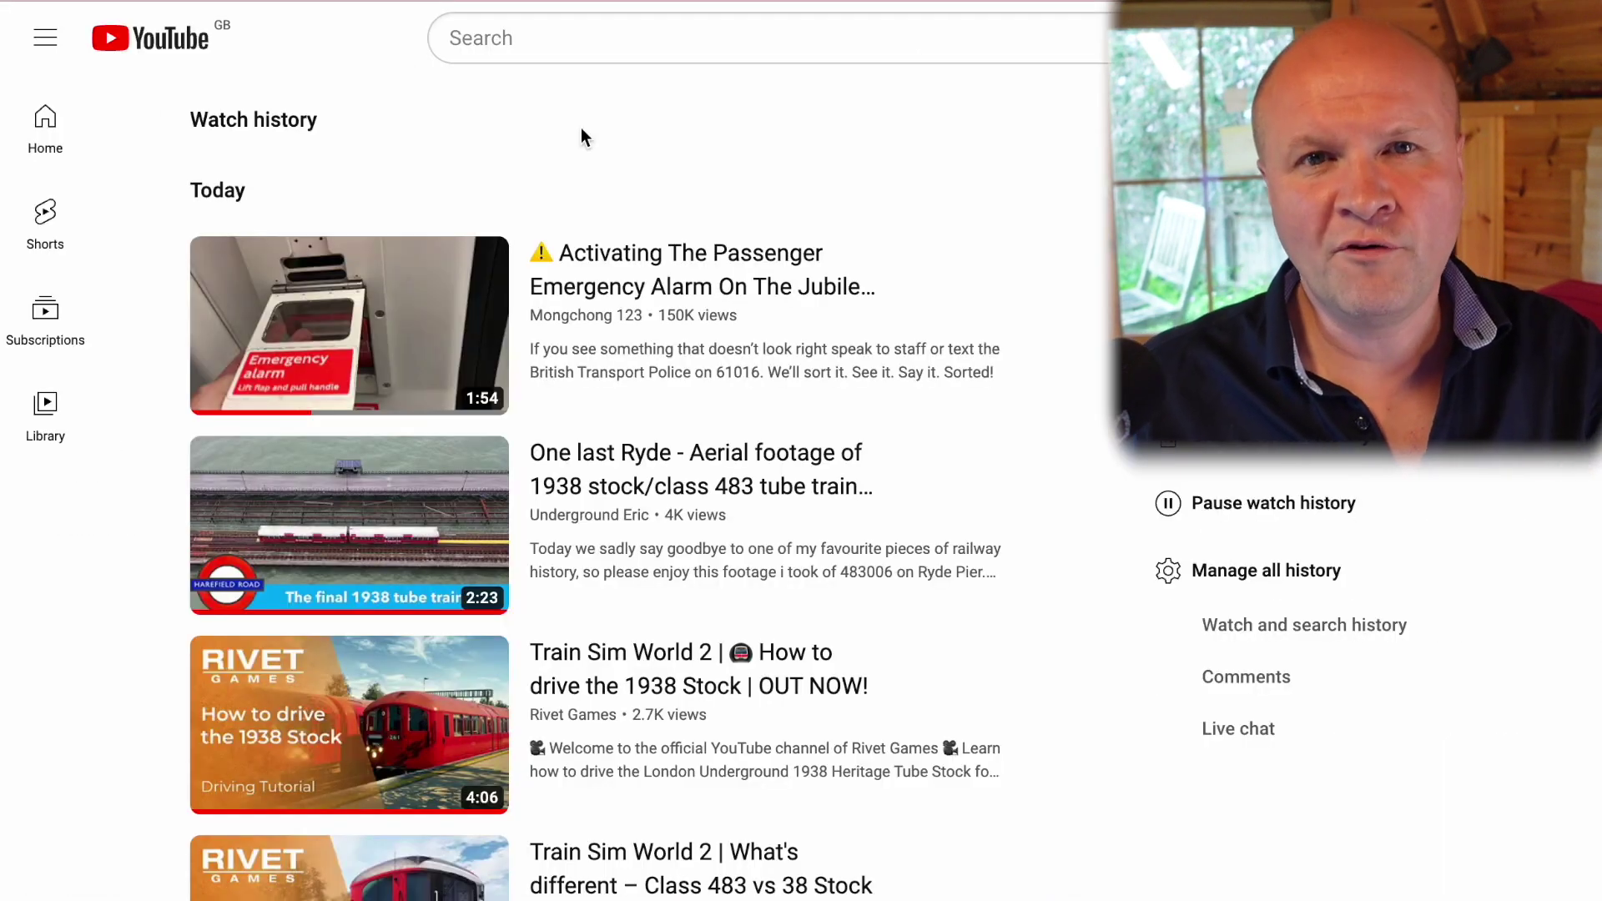
pyautogui.moveTo(915, 243)
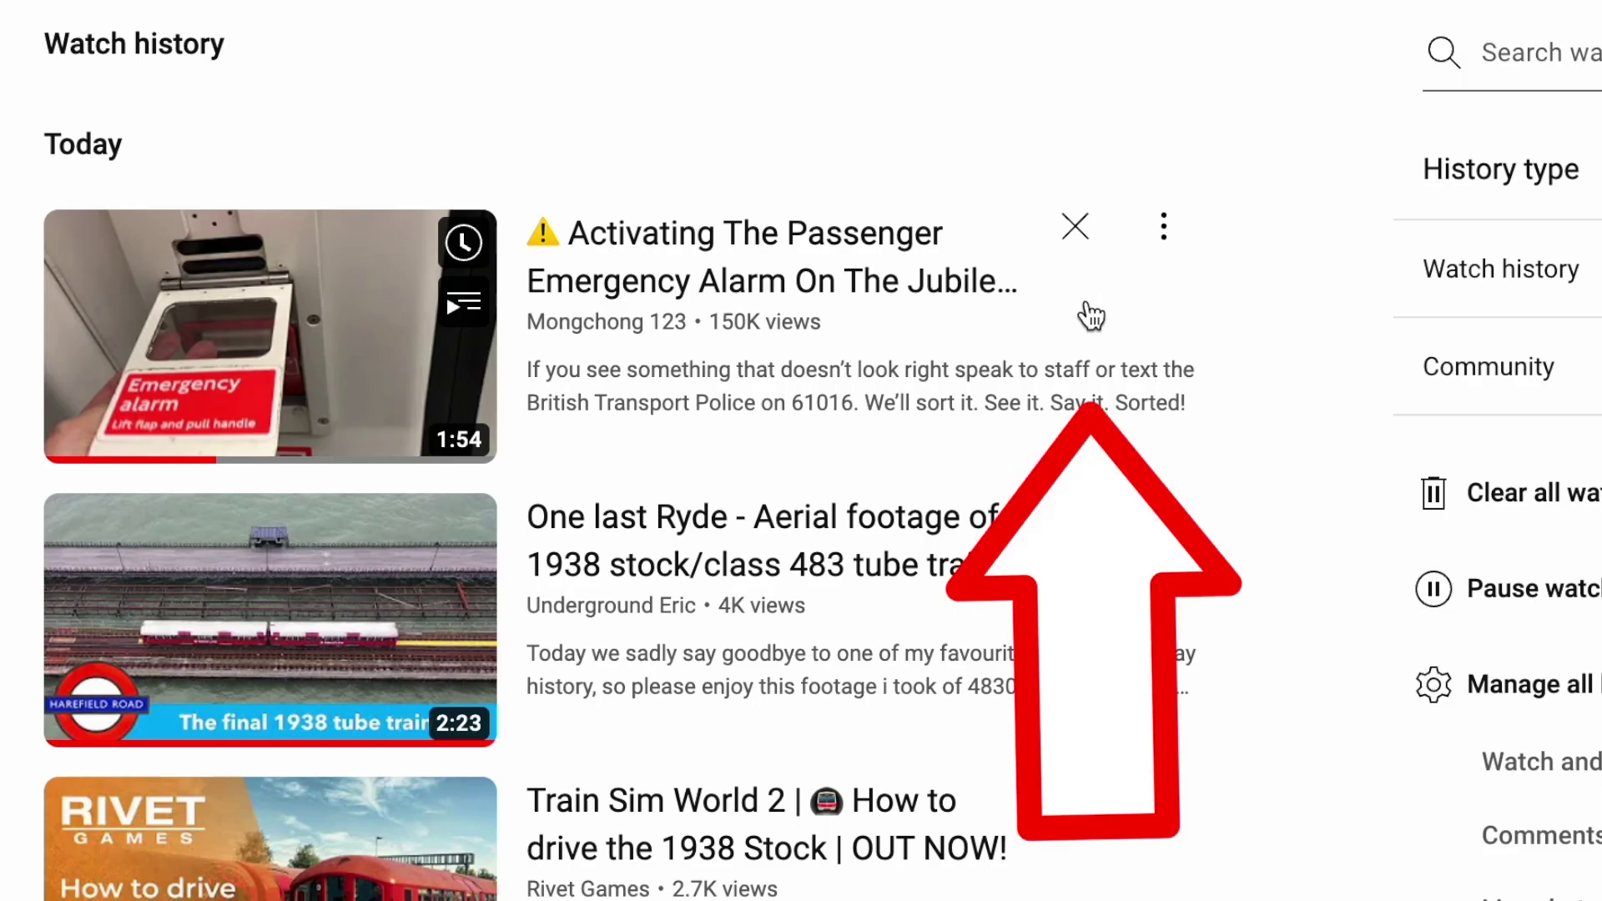
pyautogui.click(1075, 227)
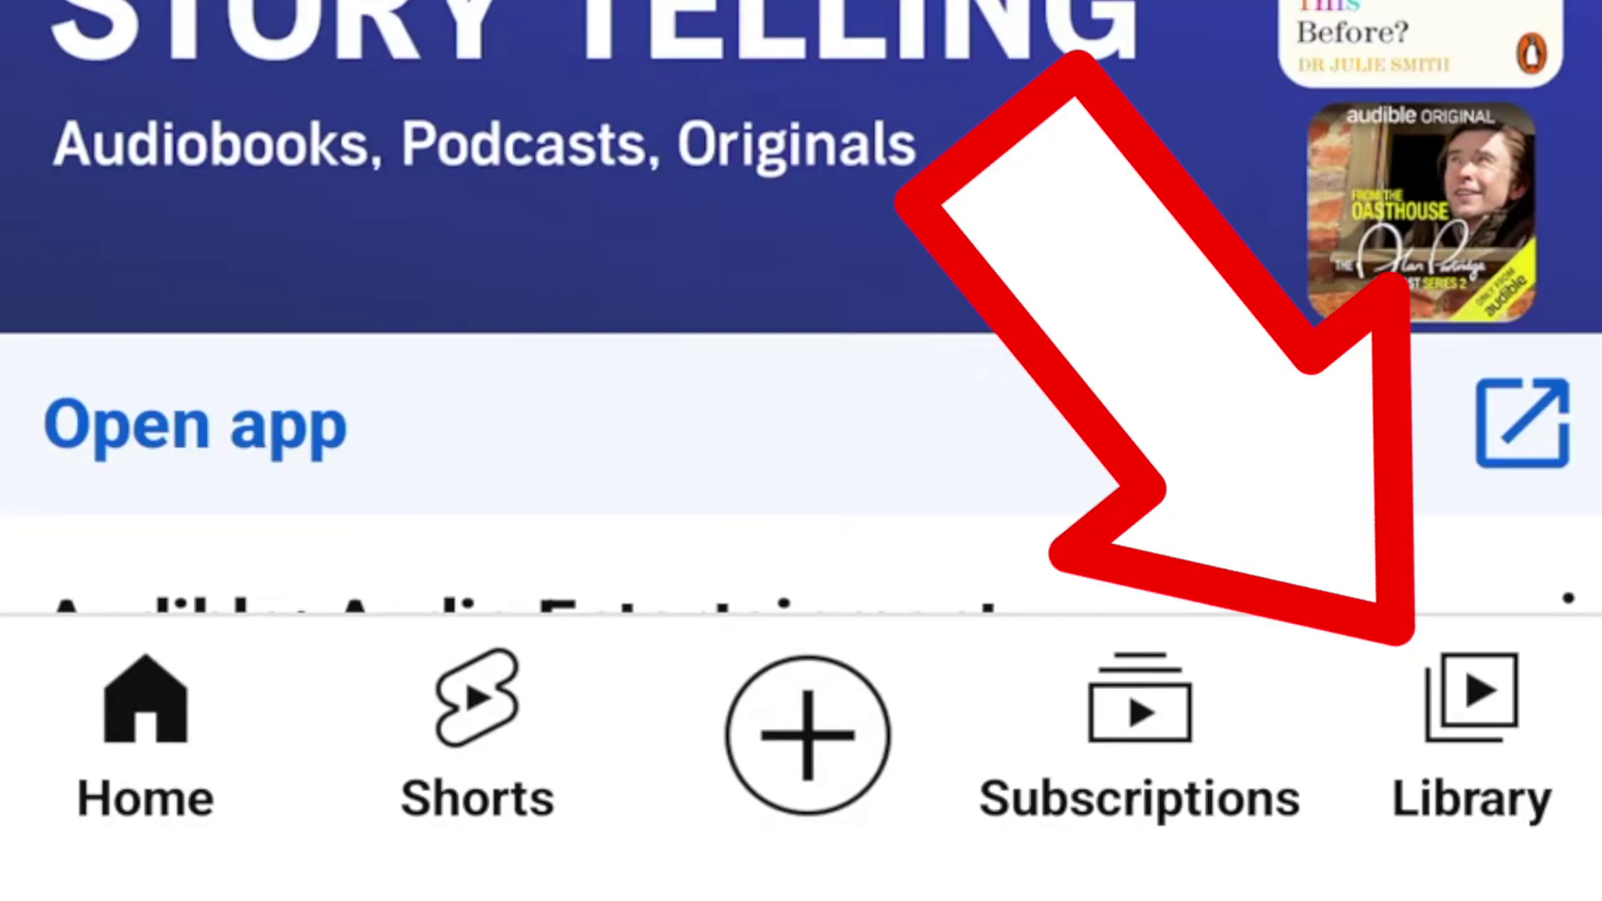
# - Remove the 'One last Ryde' aerial footage video from the mobile app's full watch history
pyautogui.click(1472, 726)
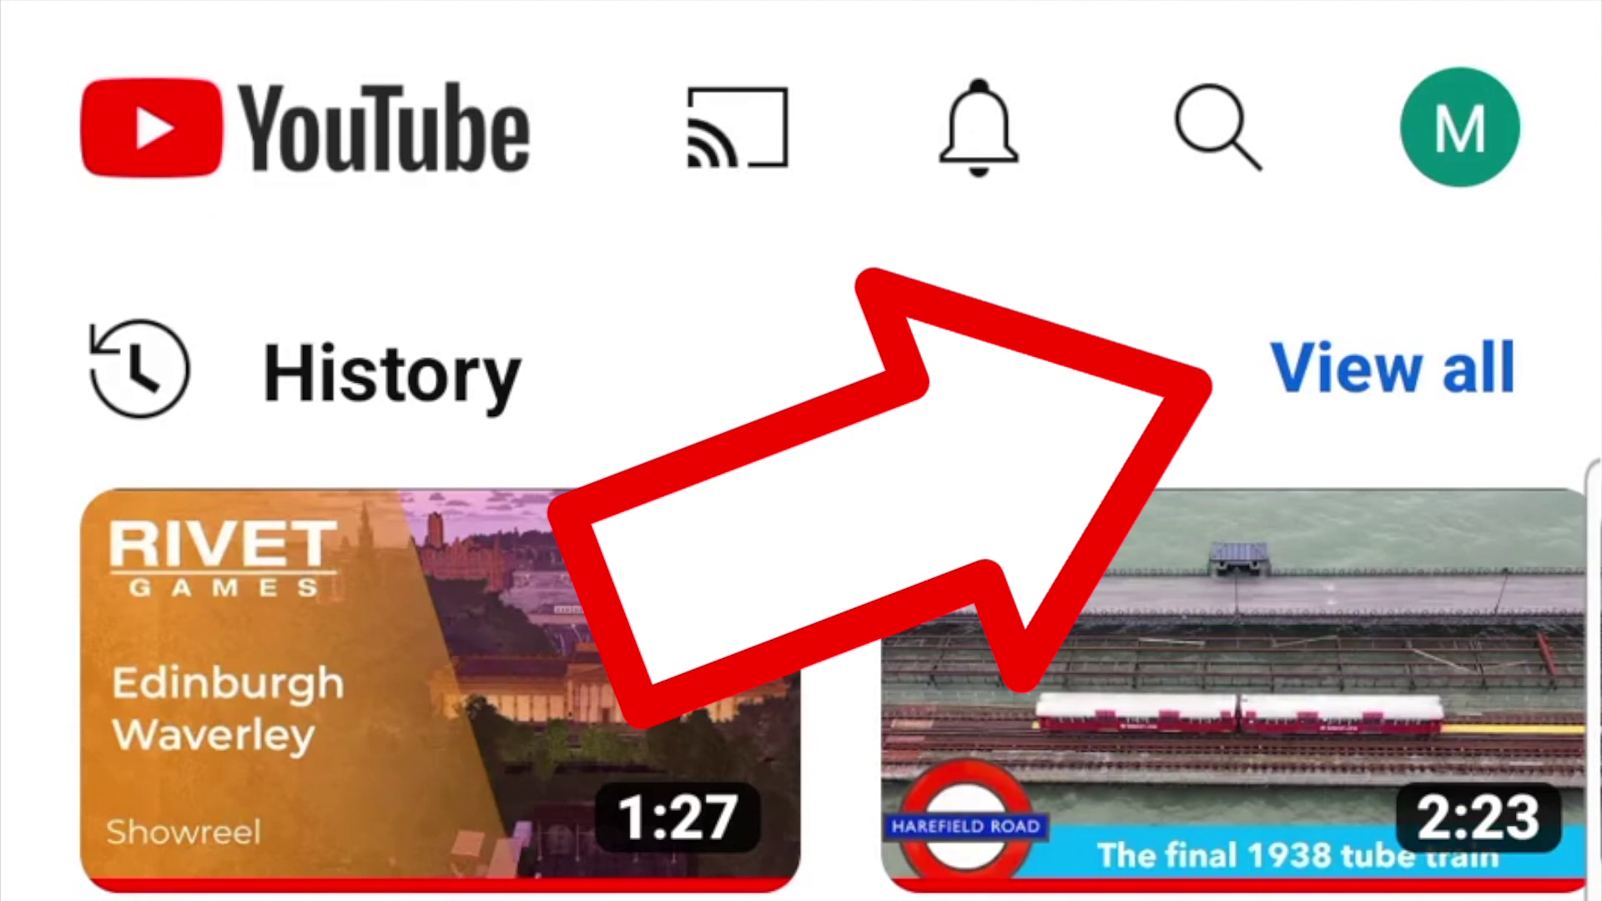
pyautogui.click(1391, 367)
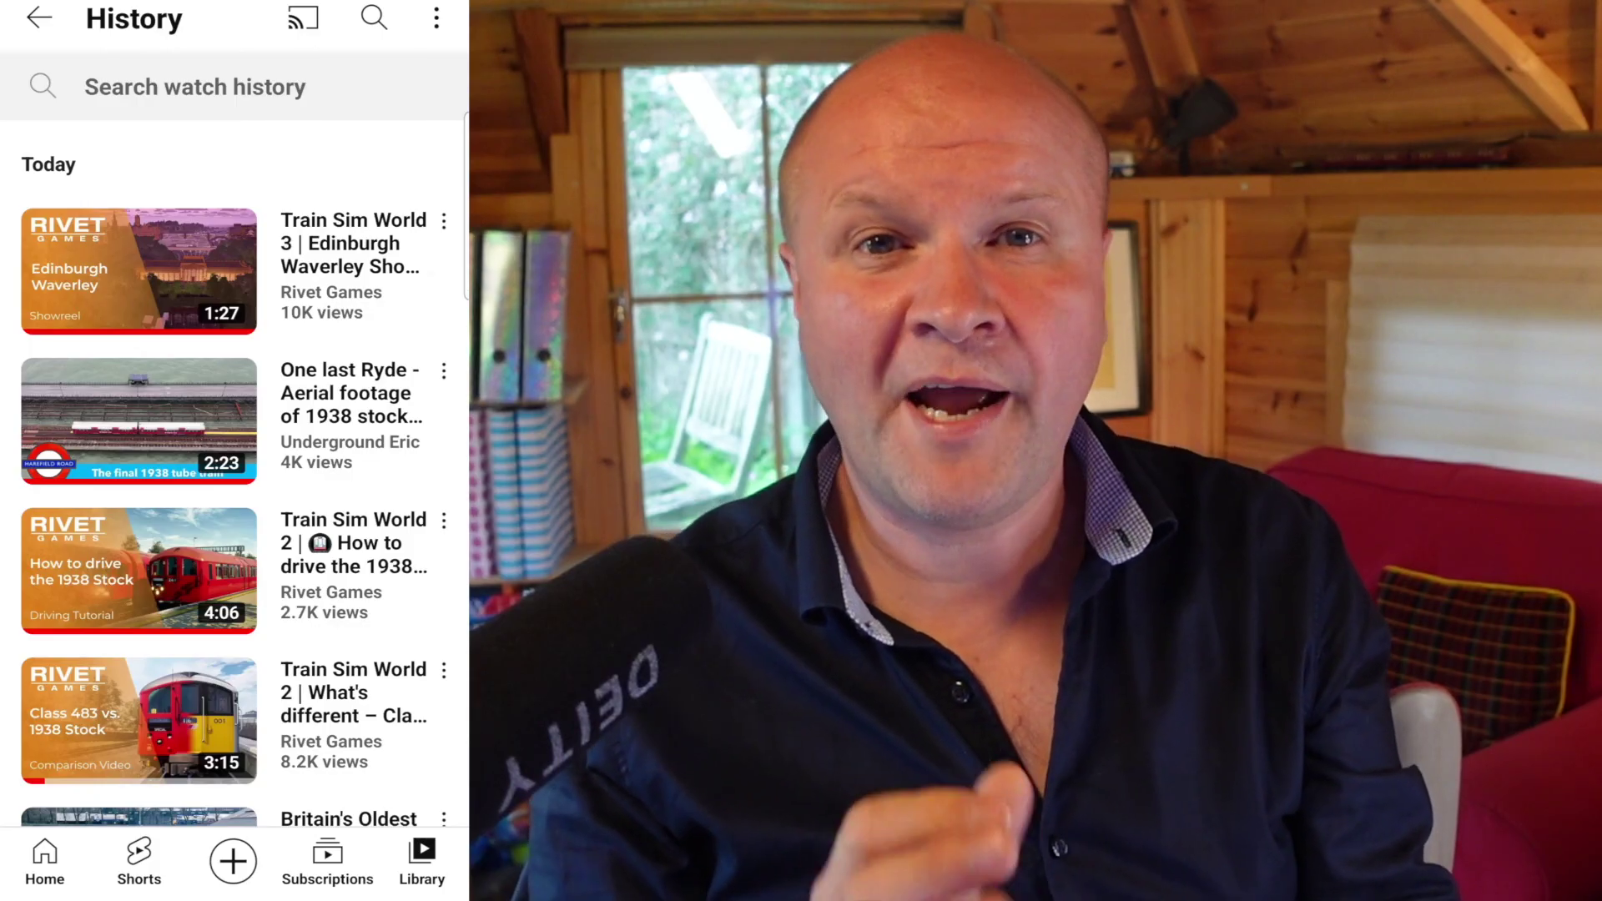
pyautogui.scroll(-3, 801, 584)
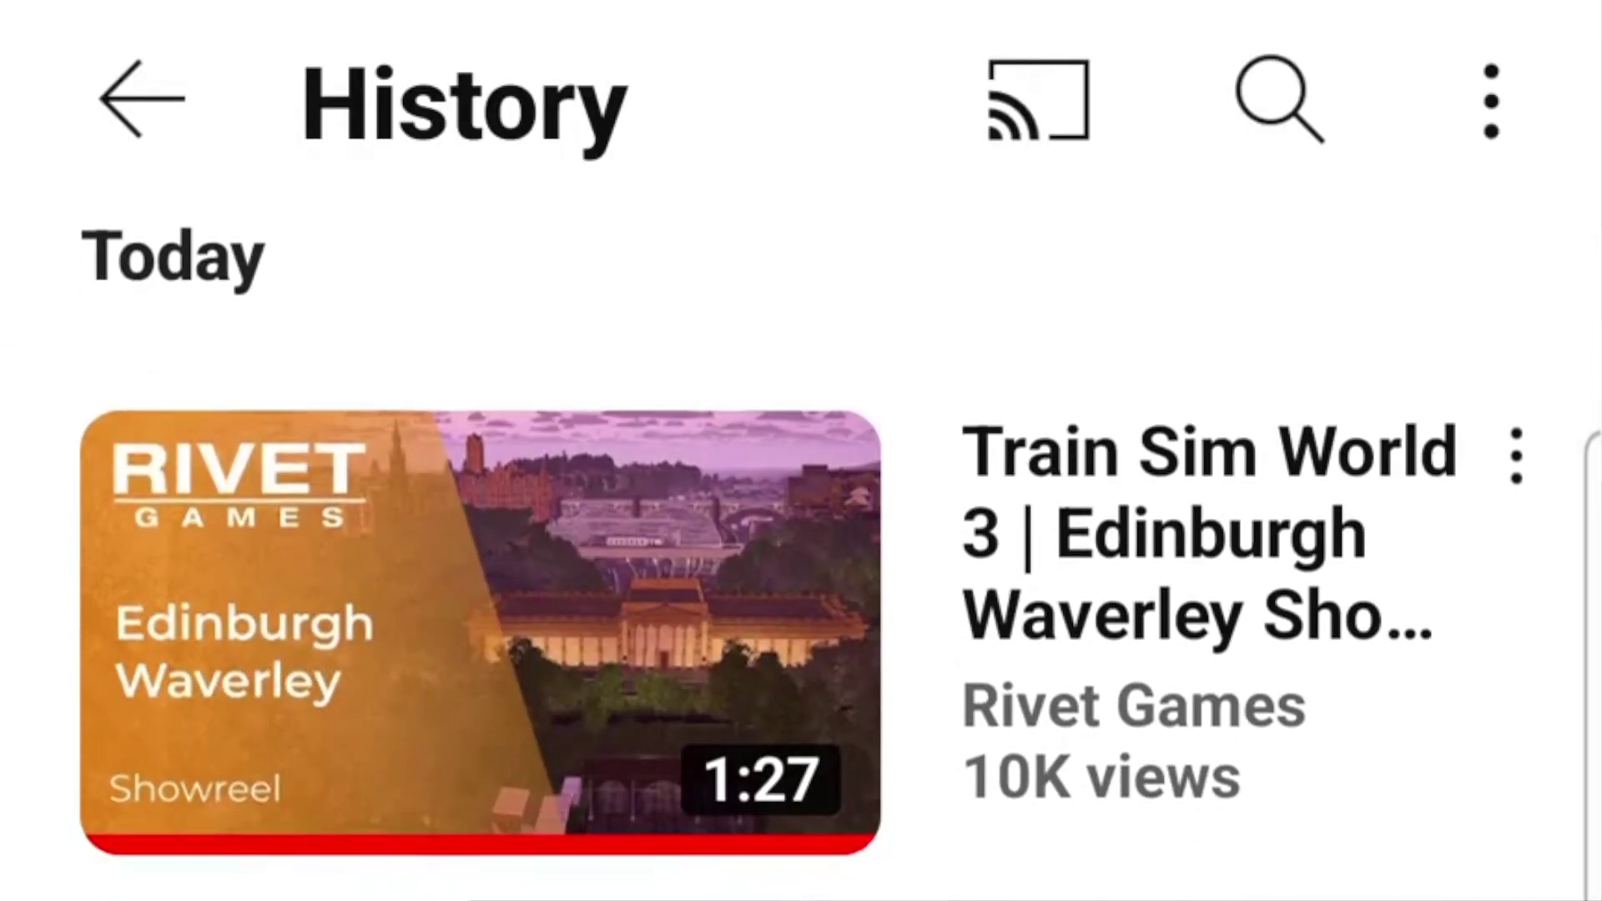
pyautogui.scroll(-5, 801, 559)
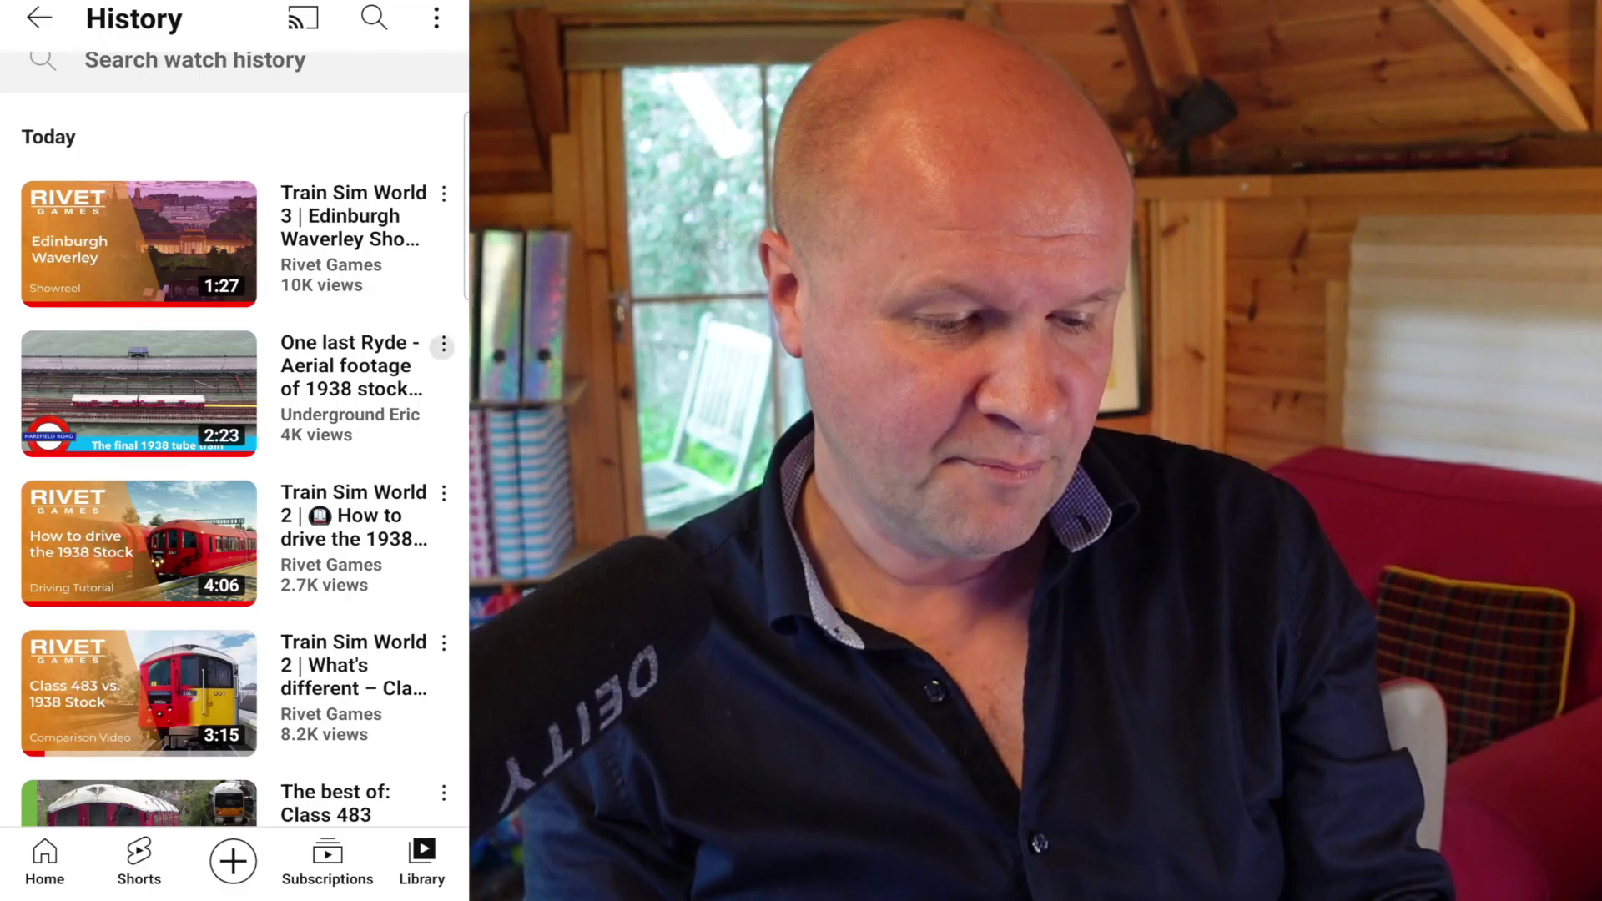
pyautogui.click(444, 342)
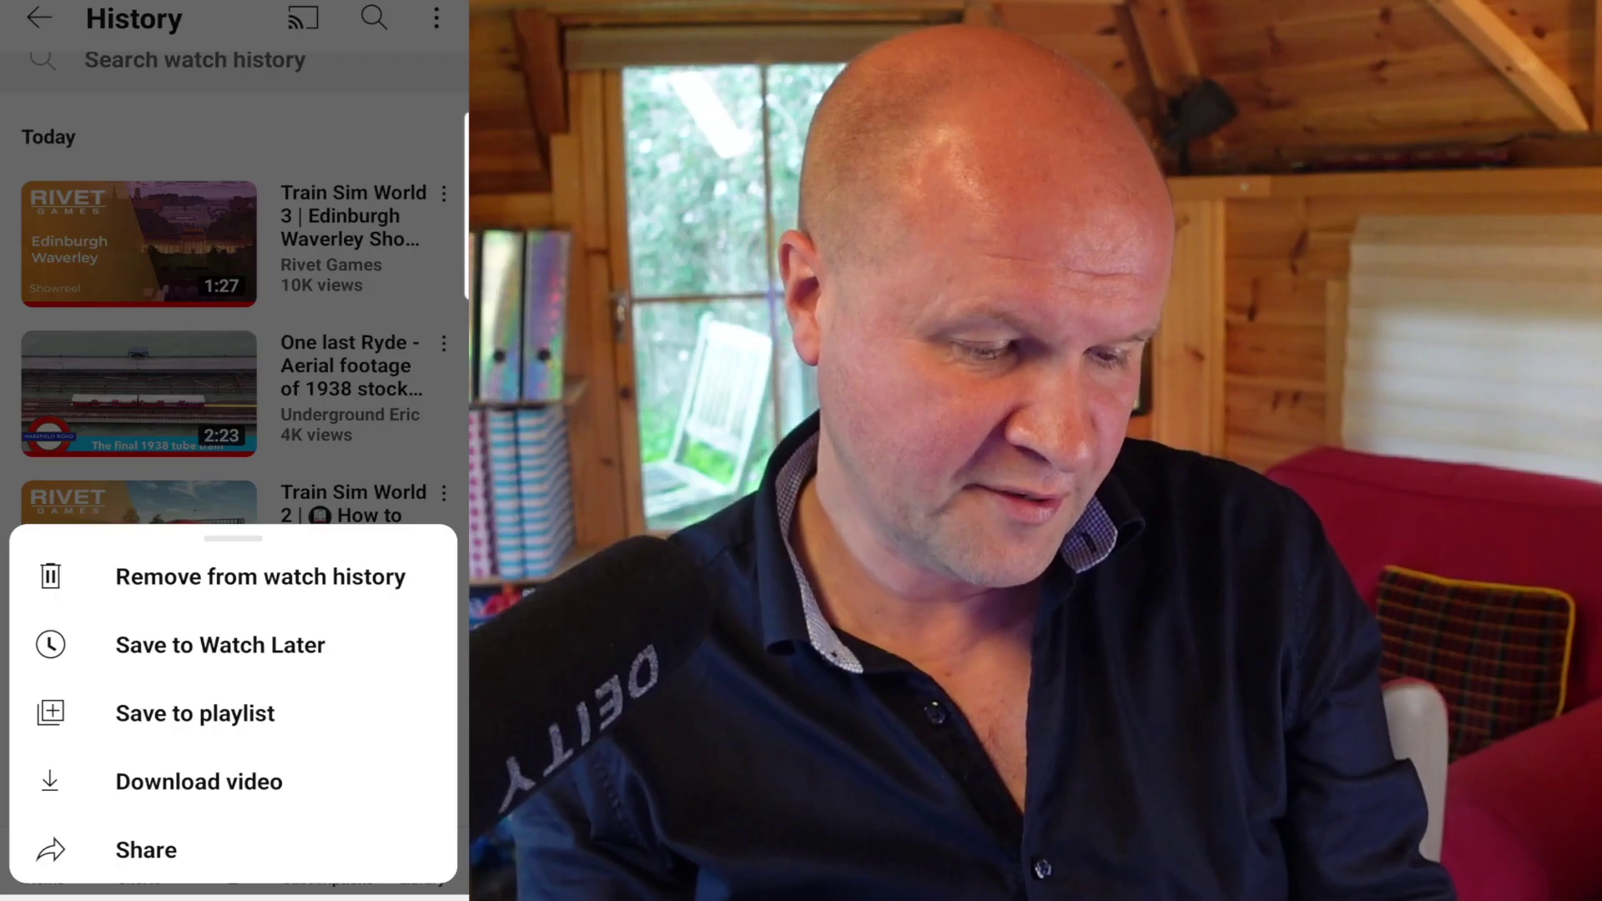
pyautogui.click(901, 271)
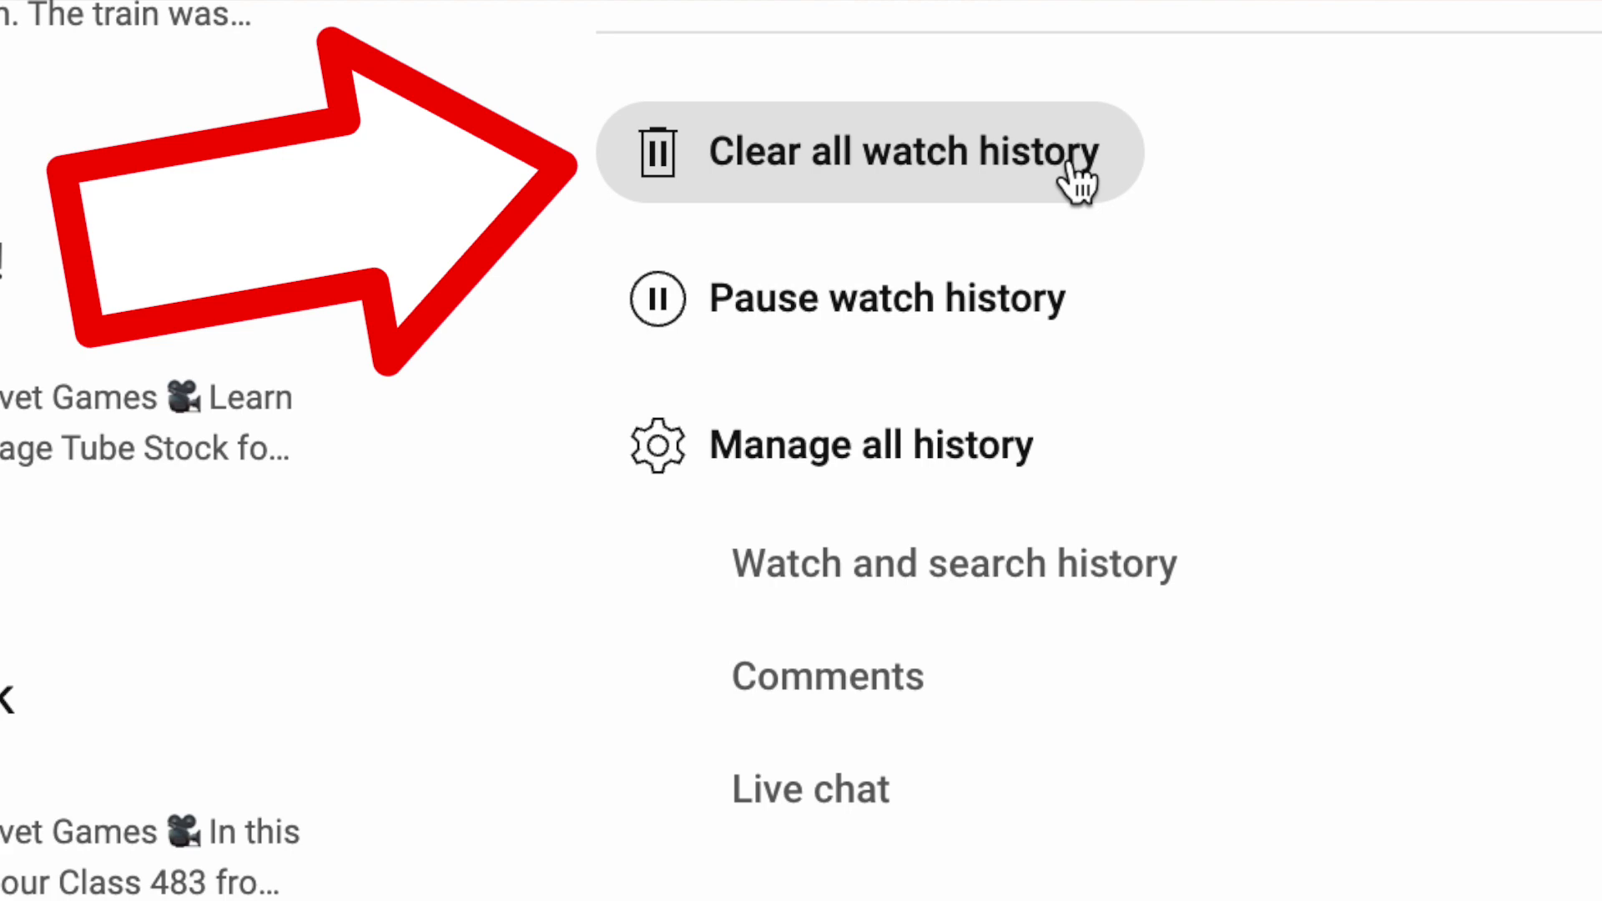
pyautogui.click(1072, 167)
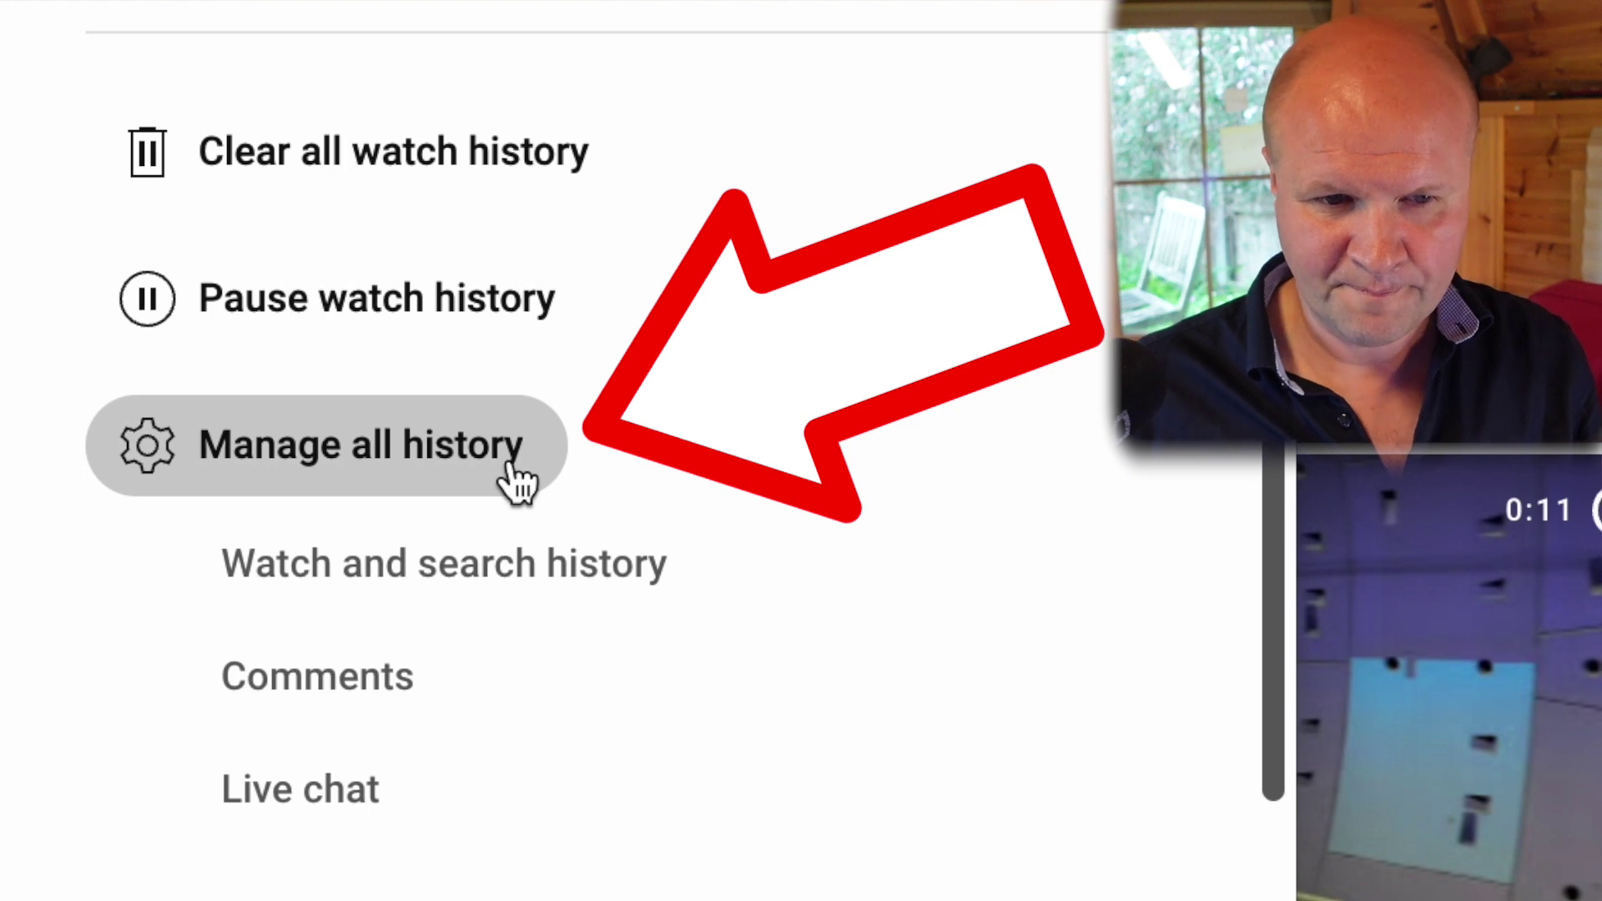
# - Filter YouTube watch and search history by 'Train' and delete both class 483 train searches
pyautogui.click(518, 482)
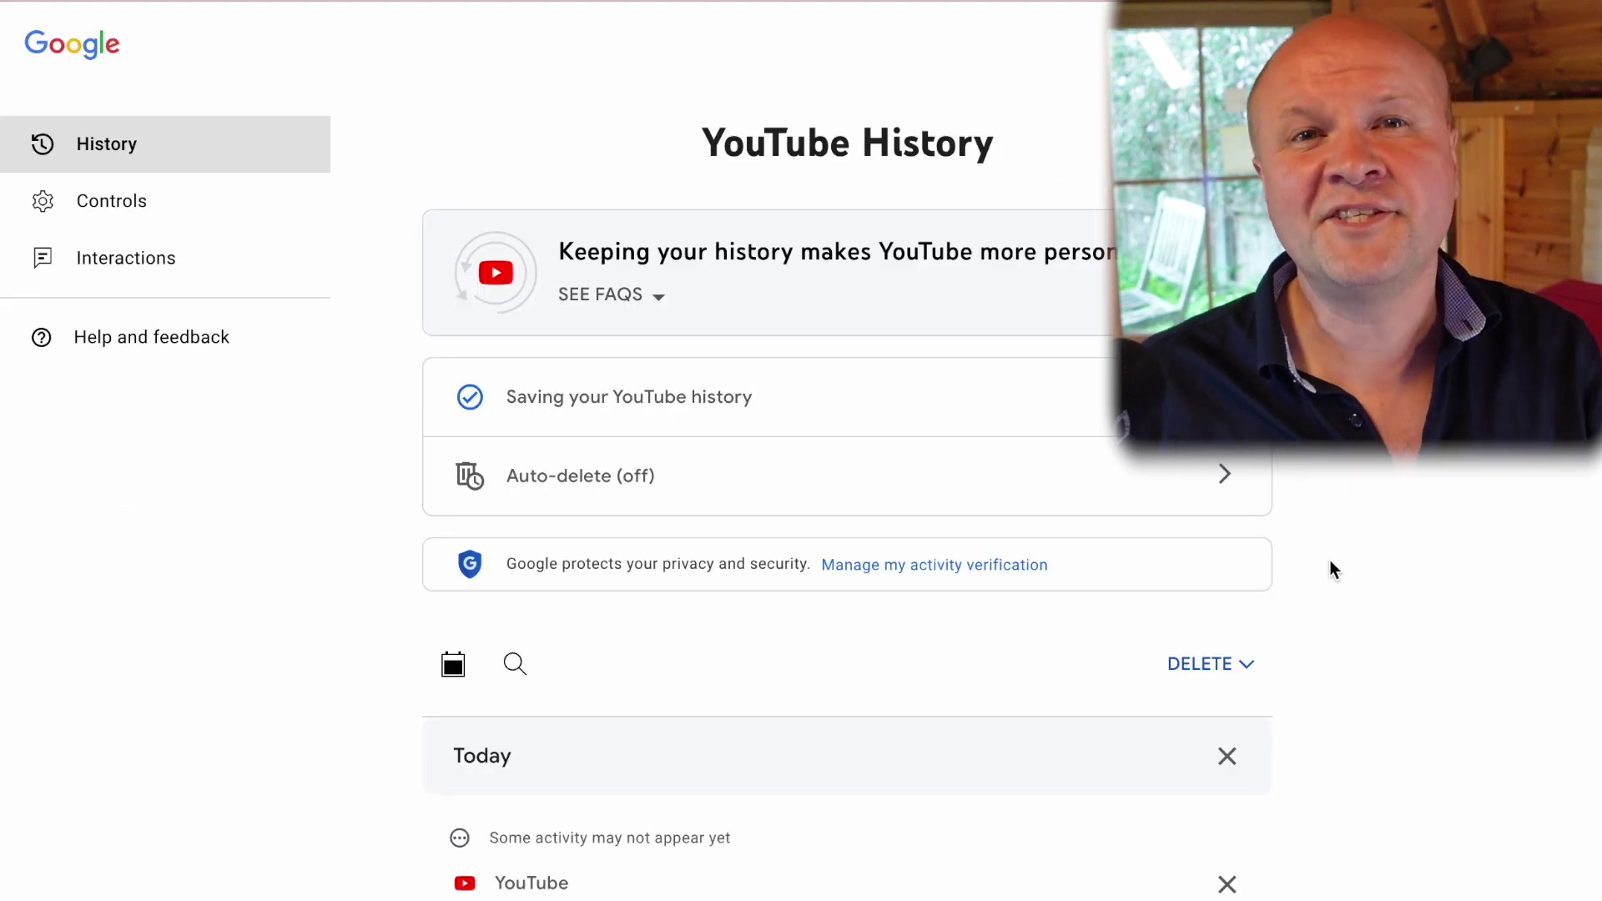
pyautogui.scroll(-4, 1329, 564)
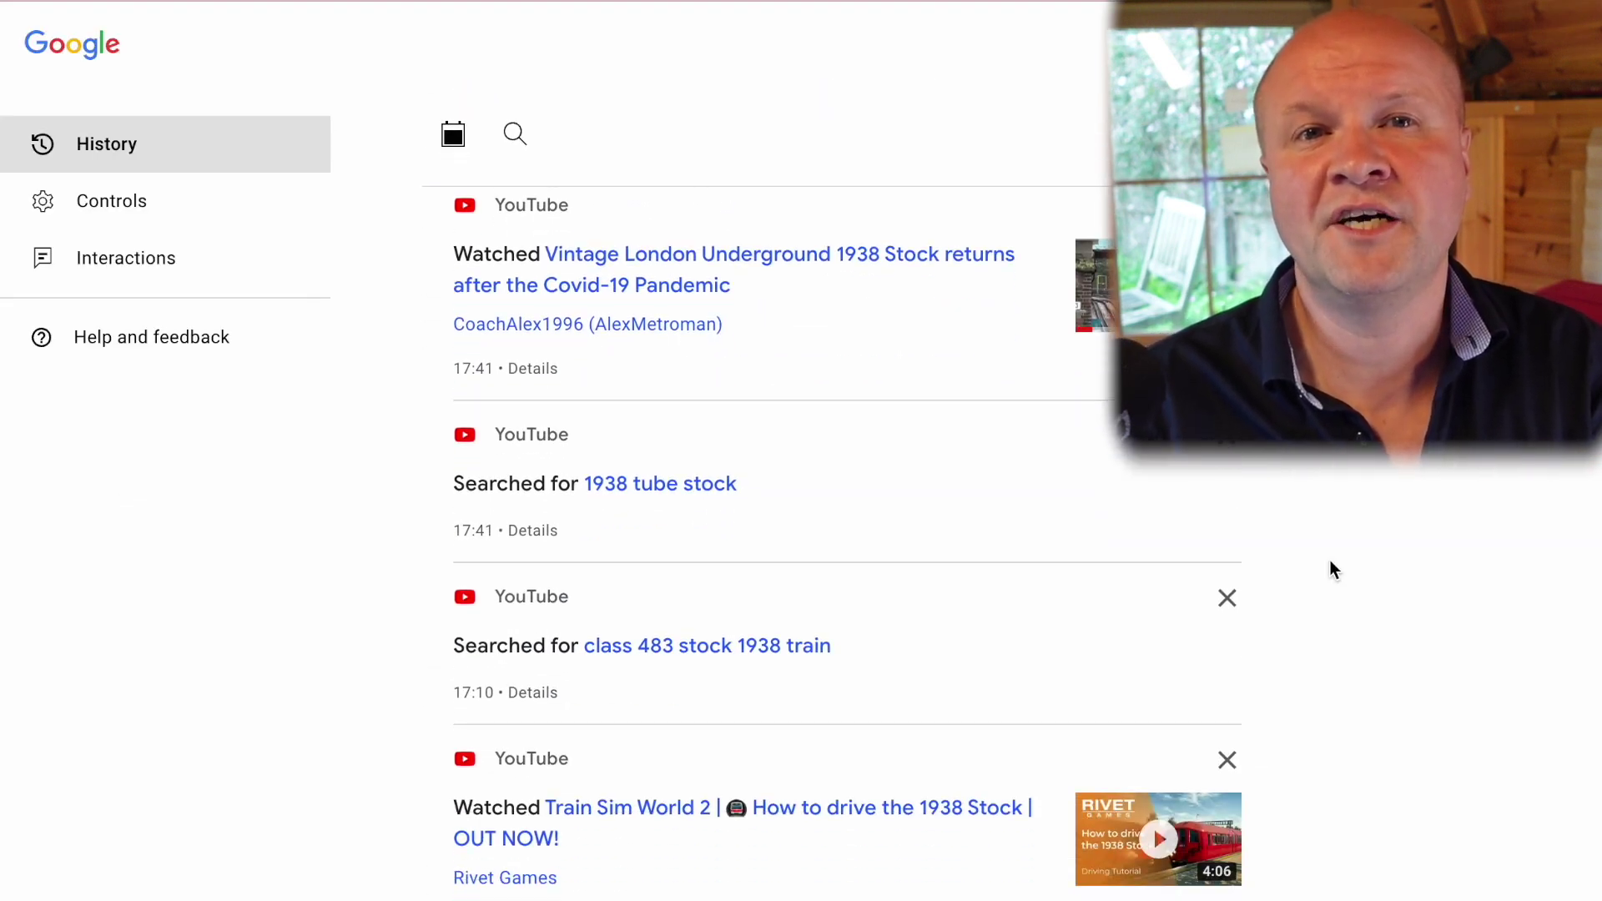
pyautogui.scroll(-10, 1329, 559)
pyautogui.scroll(17, 1220, 538)
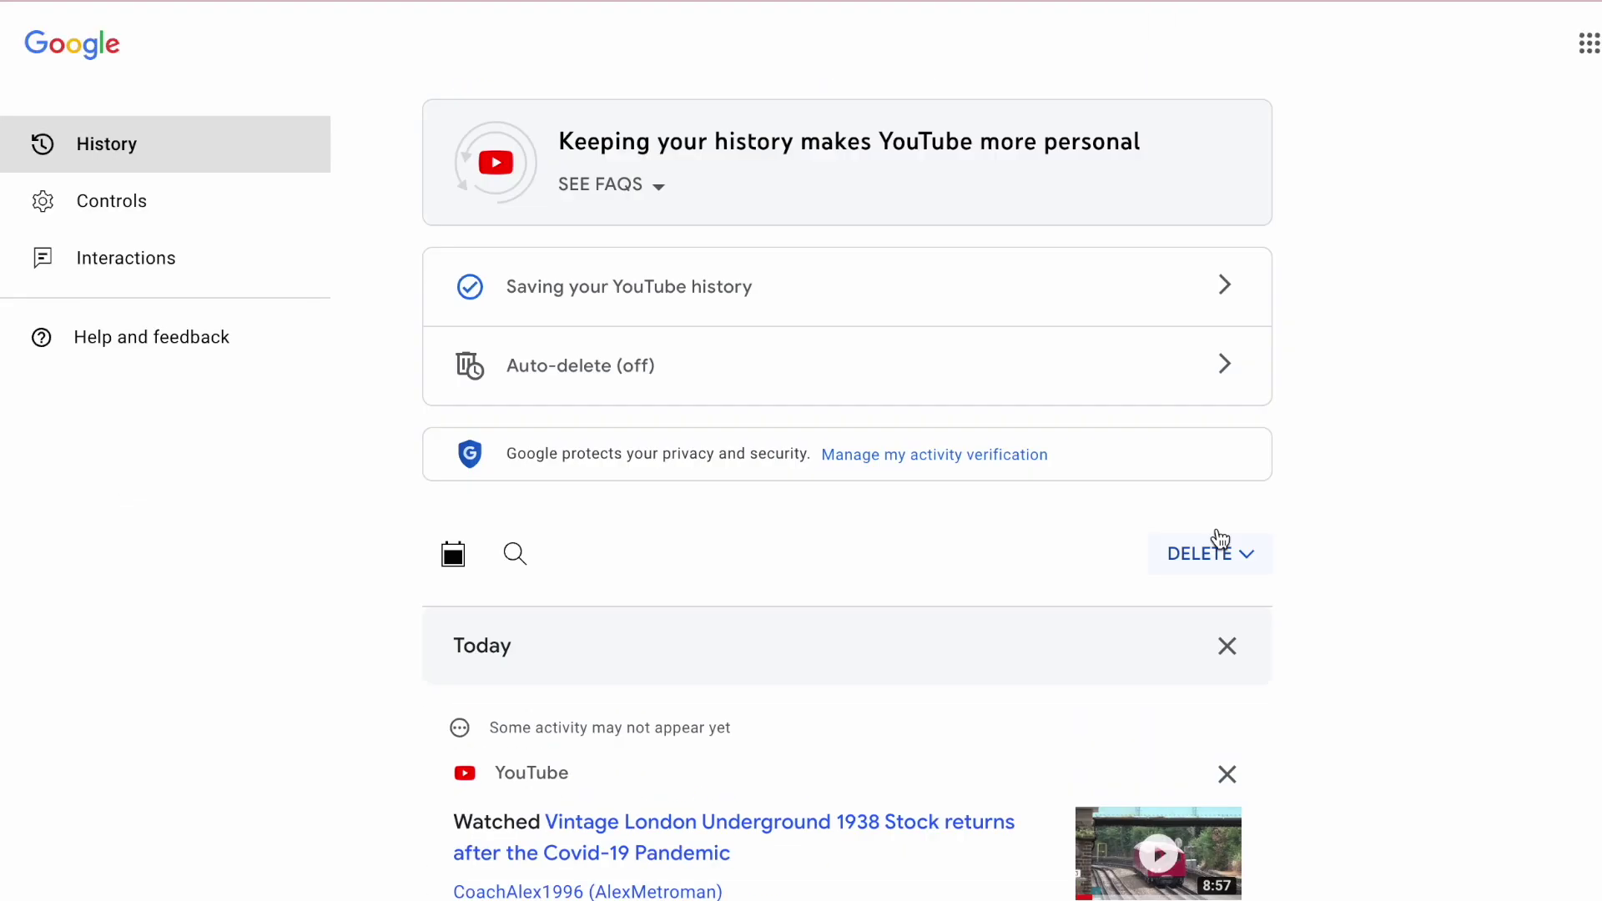
pyautogui.click(516, 554)
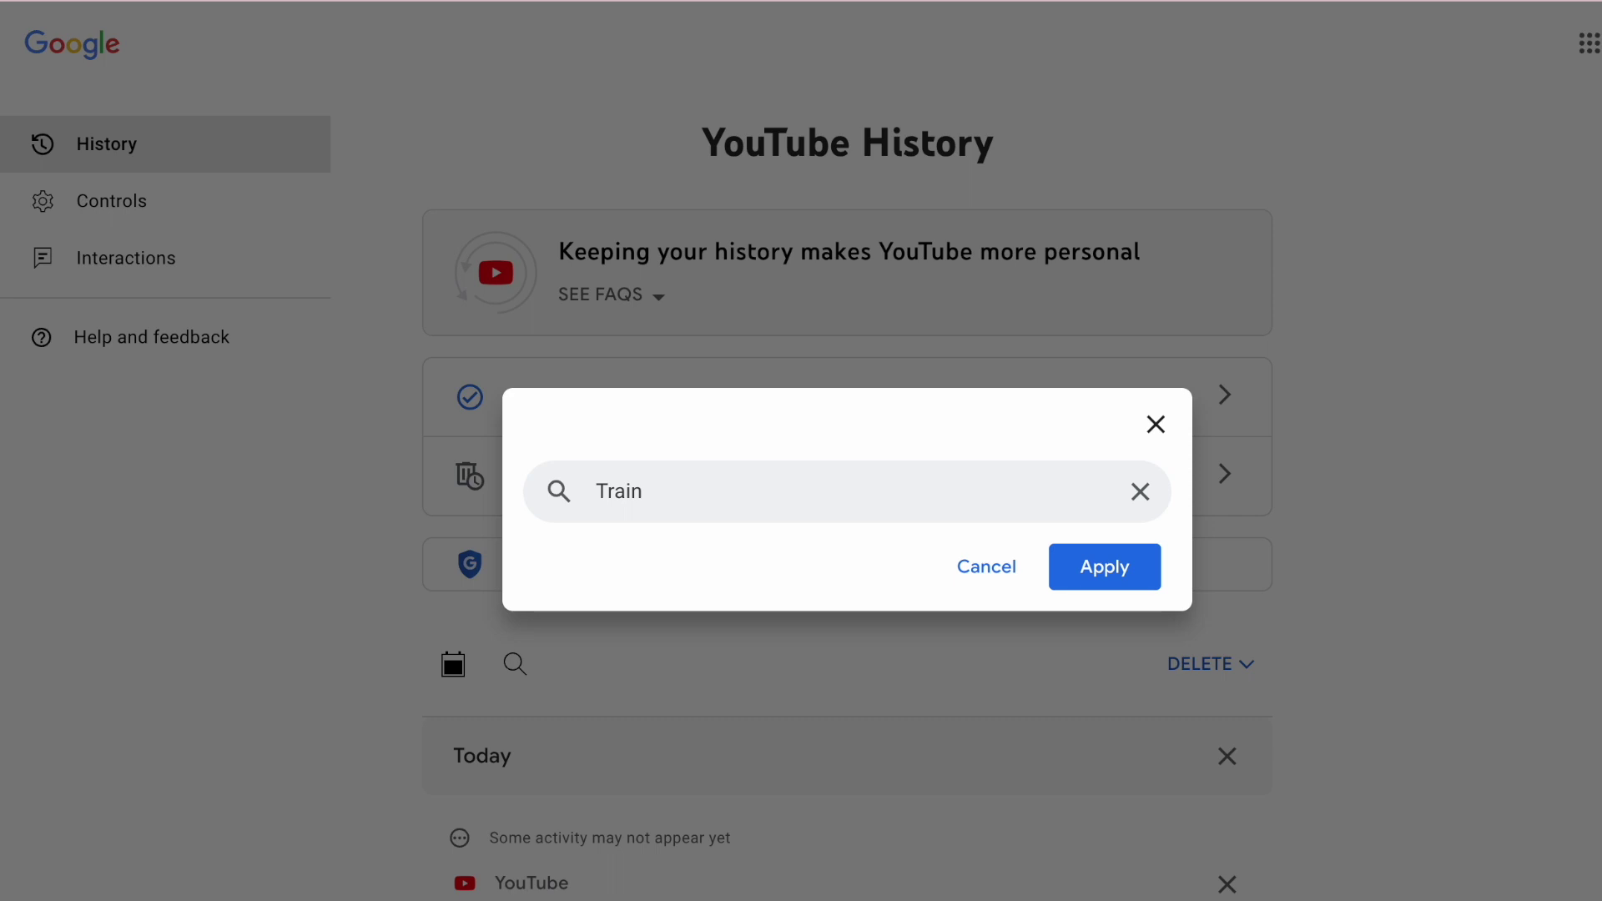
pyautogui.click(1150, 574)
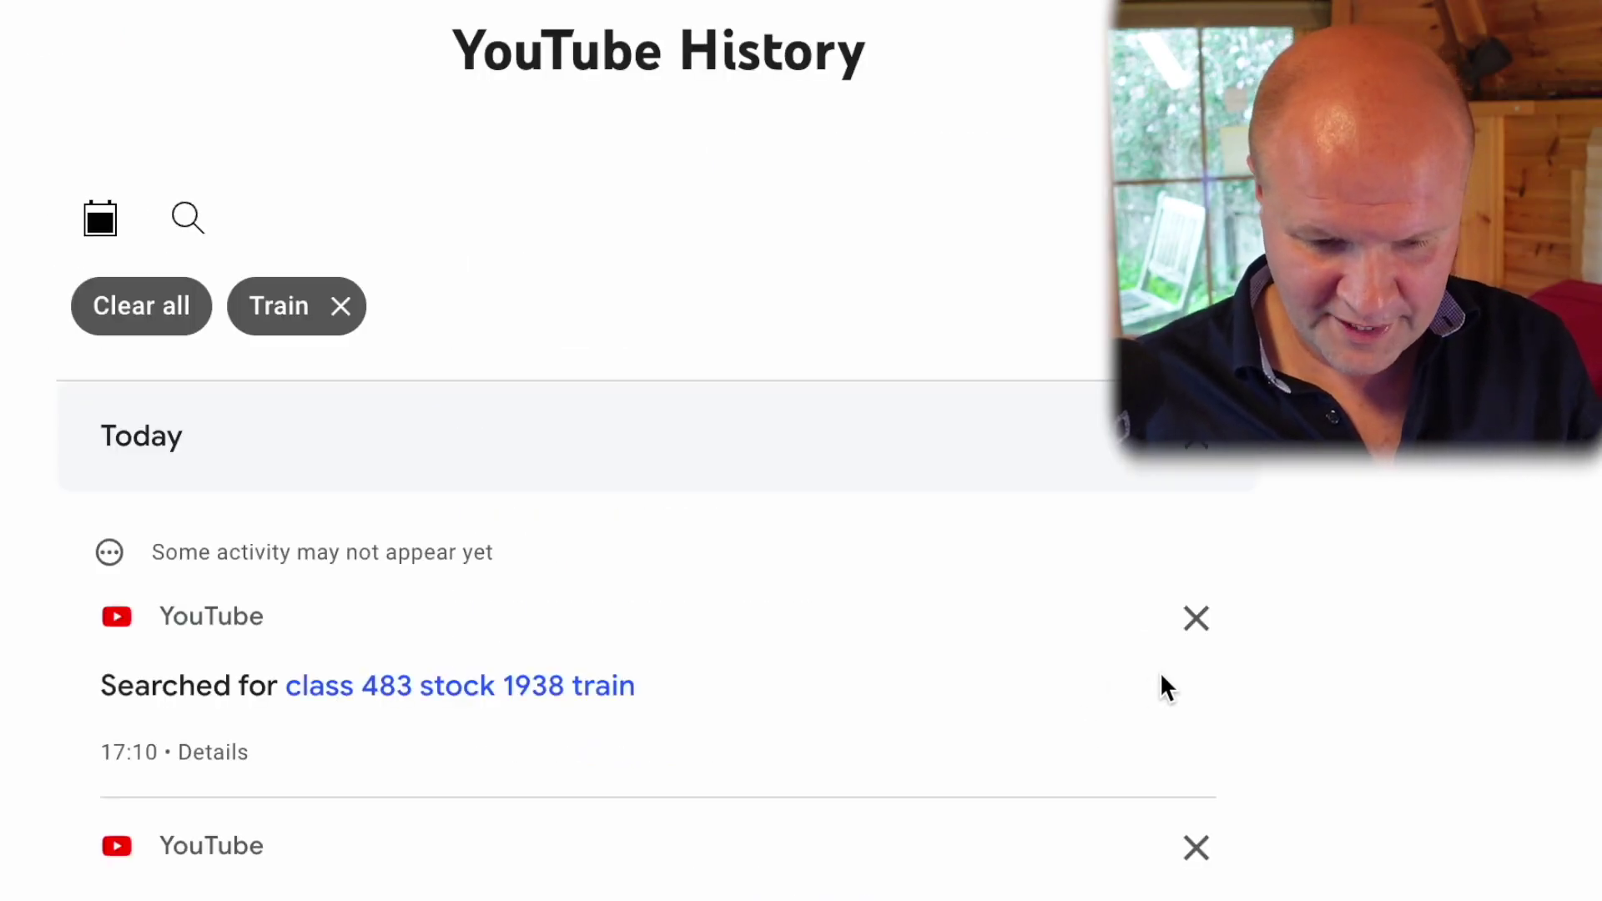
pyautogui.click(1202, 641)
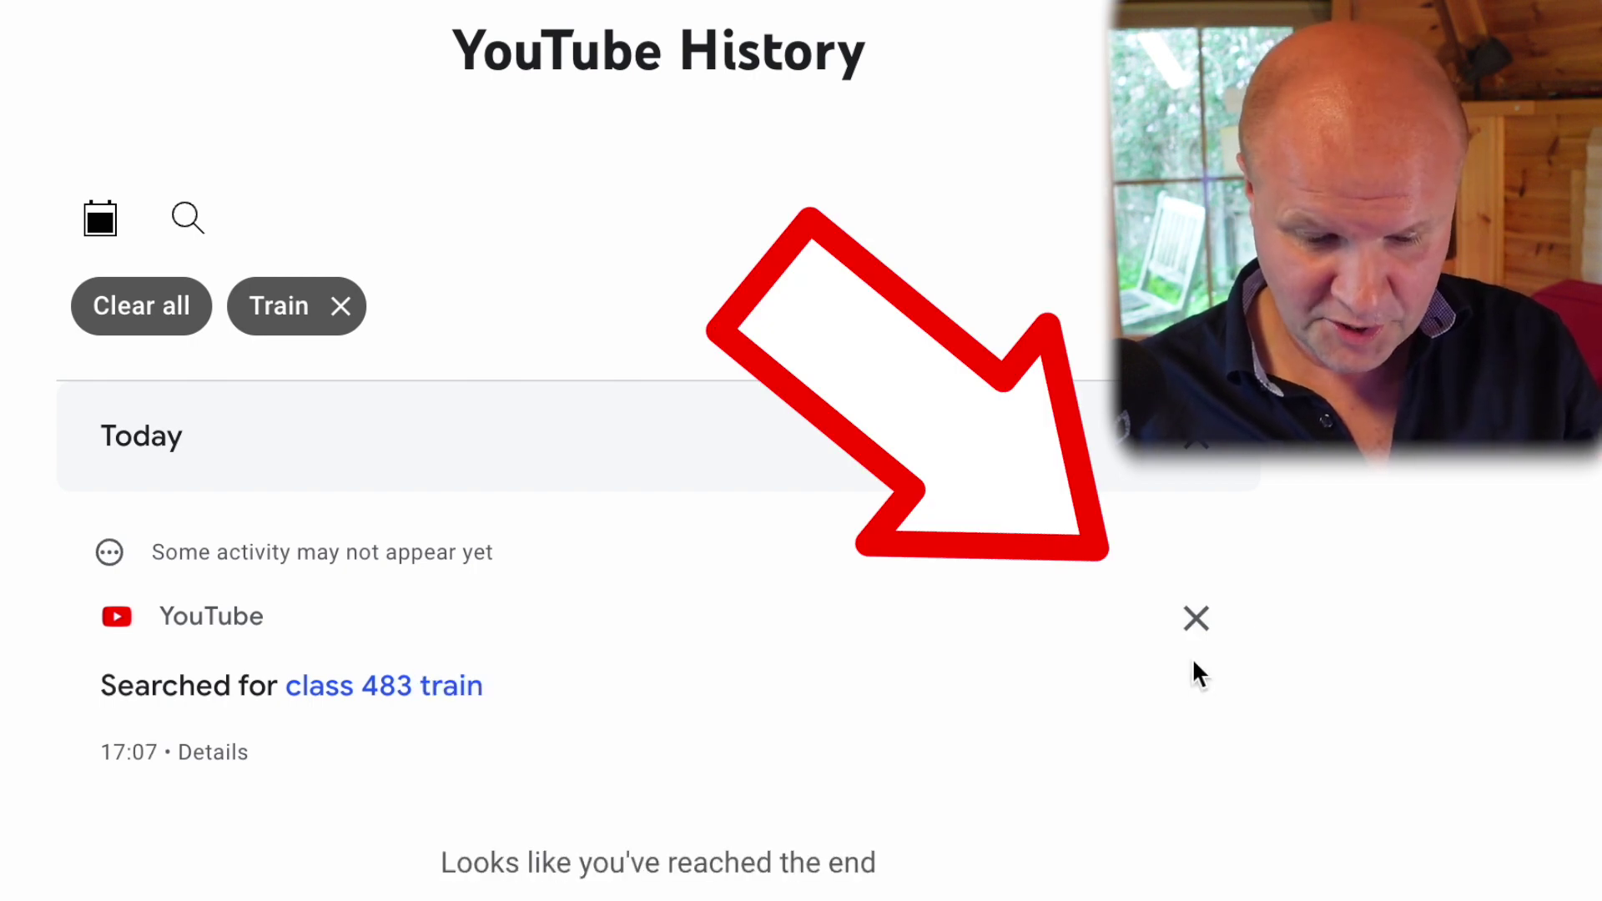
pyautogui.click(1195, 642)
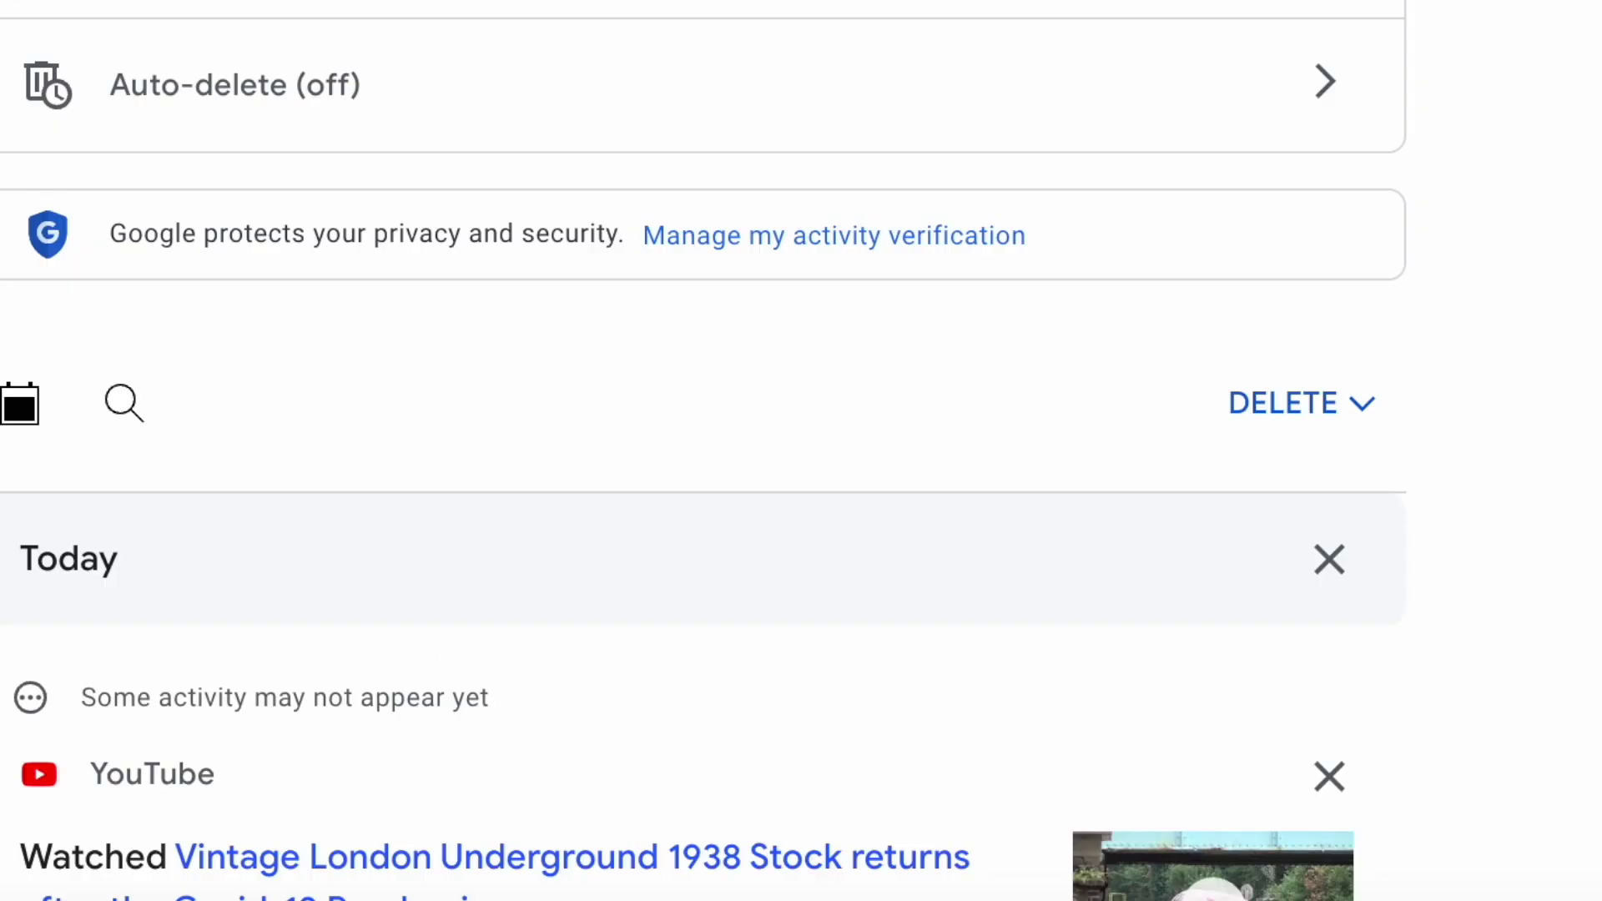
# - Set up a custom-range deletion from 04/04/2023 to 20/04/2023
pyautogui.click(1302, 403)
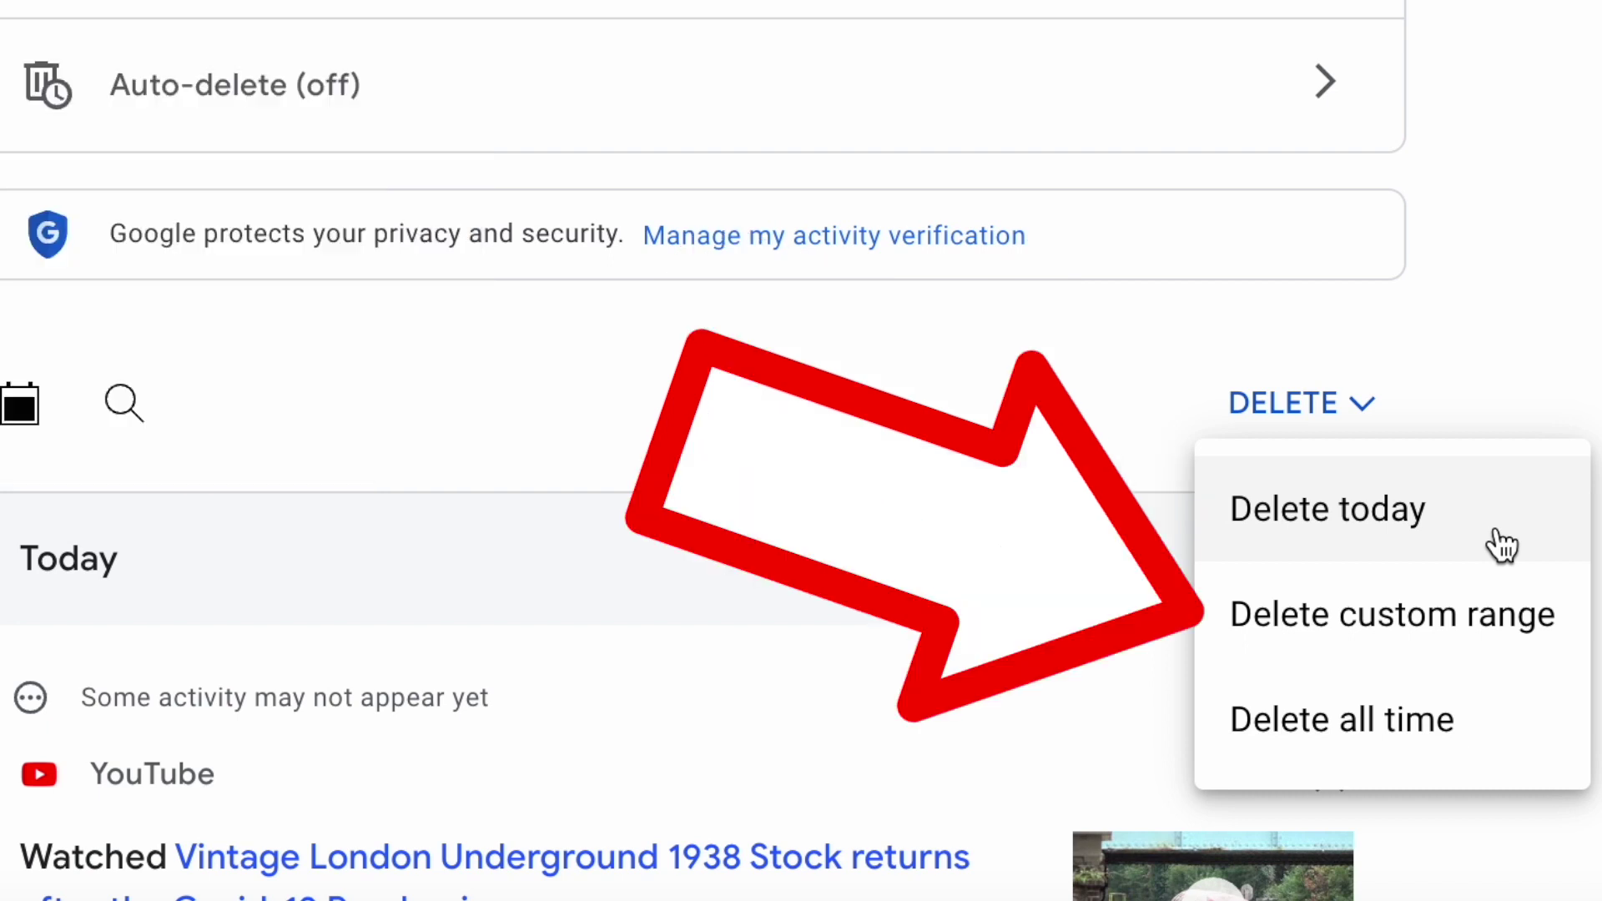
pyautogui.click(1516, 642)
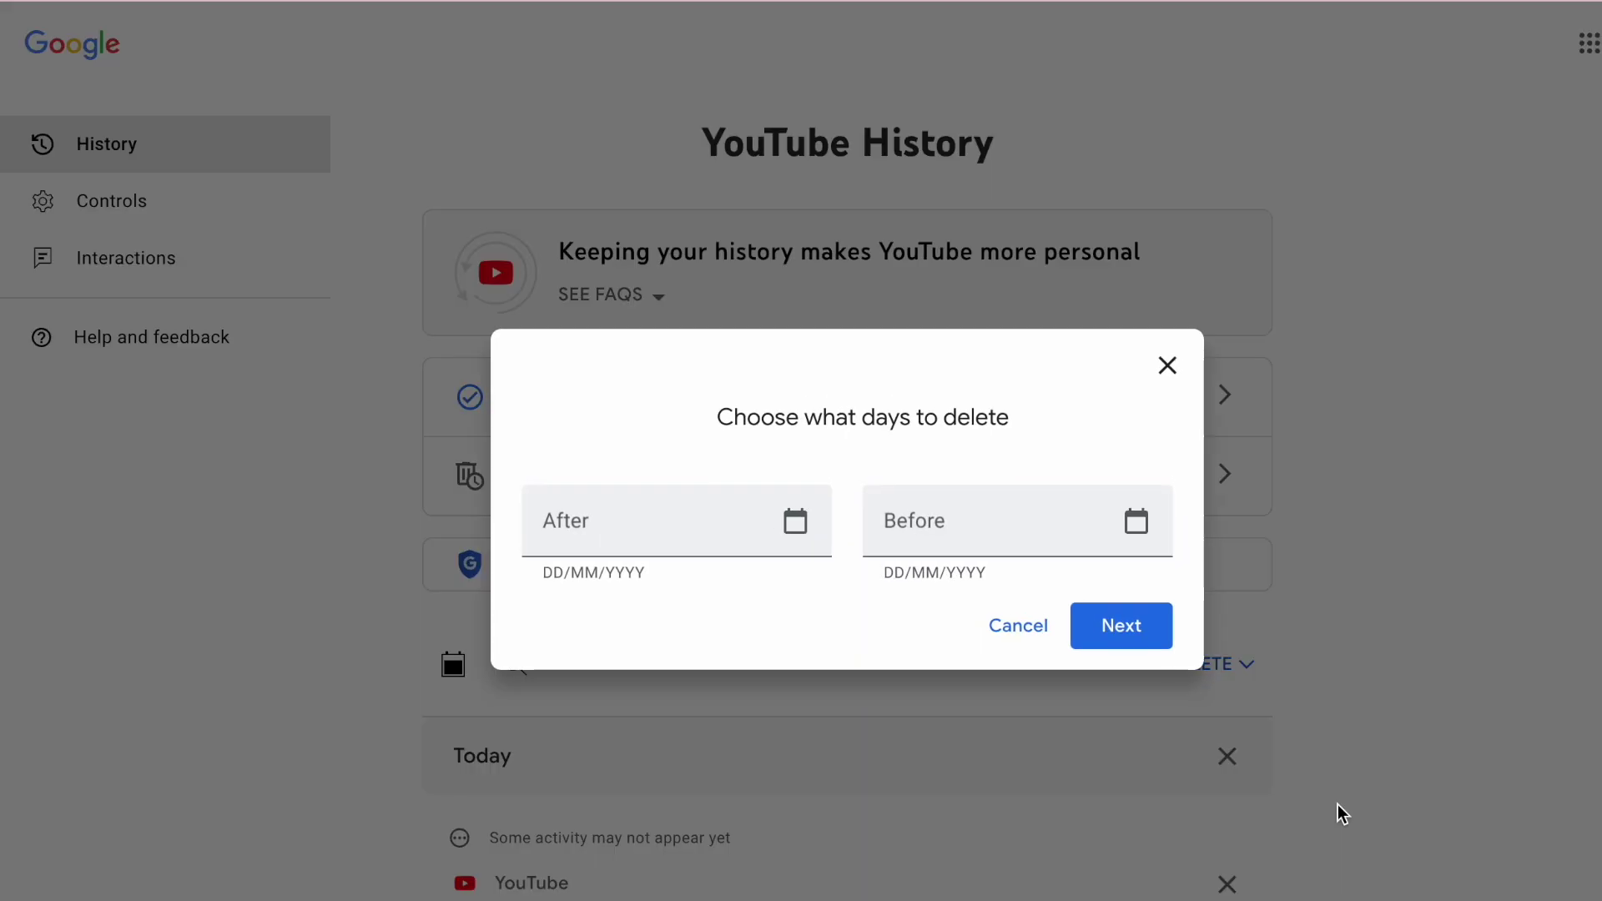
pyautogui.click(795, 521)
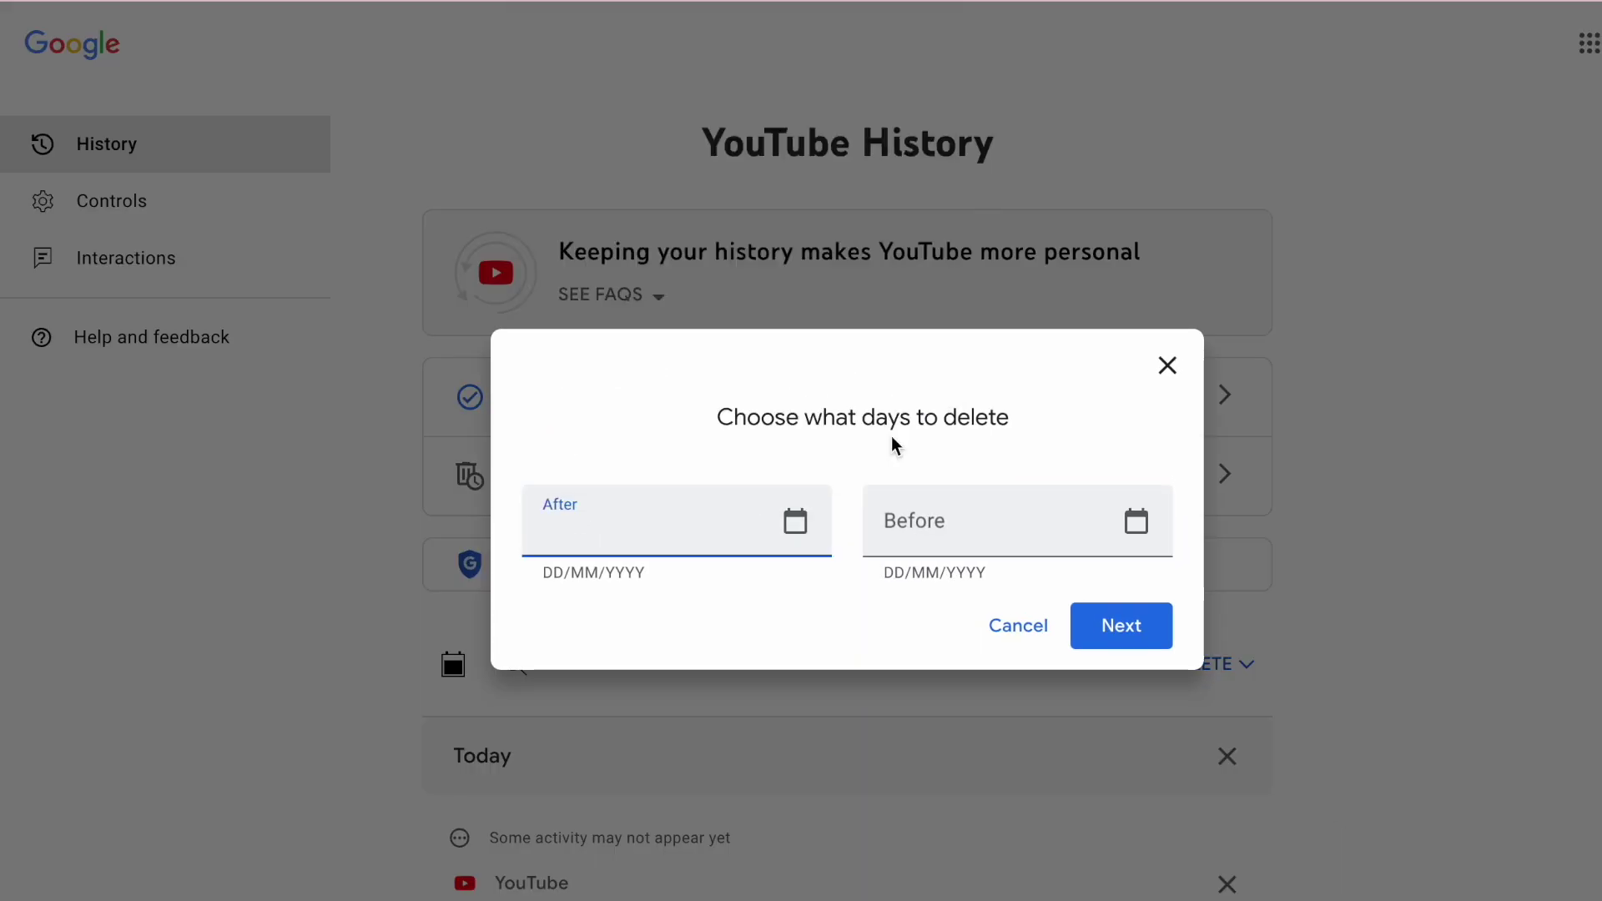
pyautogui.click(565, 20)
pyautogui.click(621, 201)
pyautogui.click(891, 439)
pyautogui.click(1136, 521)
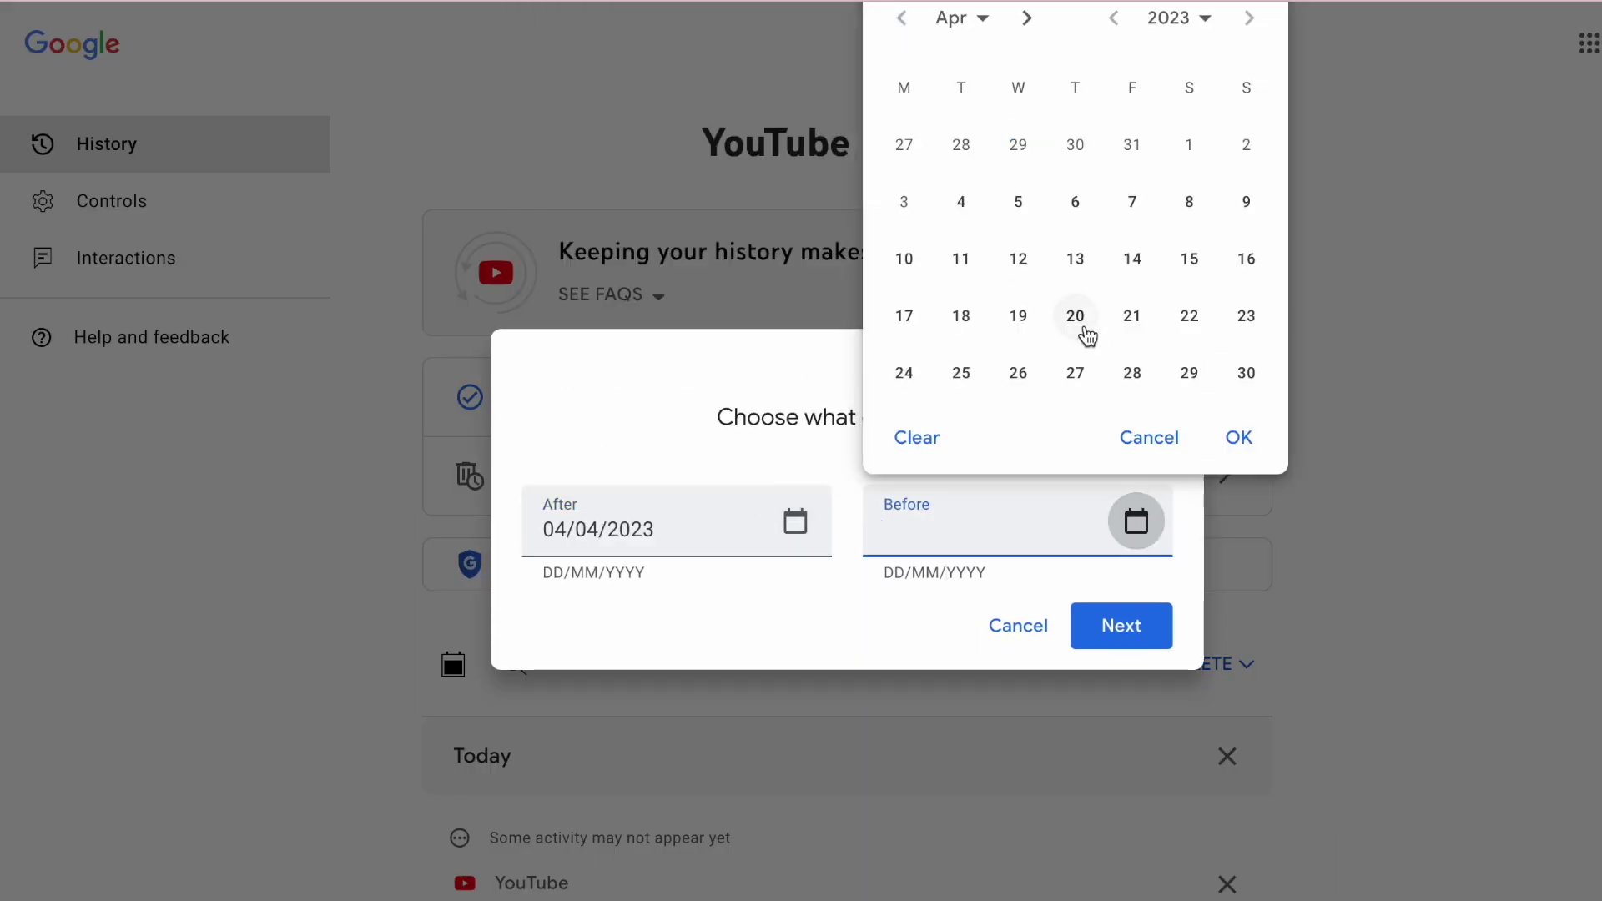
pyautogui.click(1073, 315)
pyautogui.click(1237, 433)
# - Confirm deleting that April range, then choose to delete all-time YouTube activity
pyautogui.click(1114, 632)
pyautogui.click(1109, 621)
pyautogui.click(1233, 665)
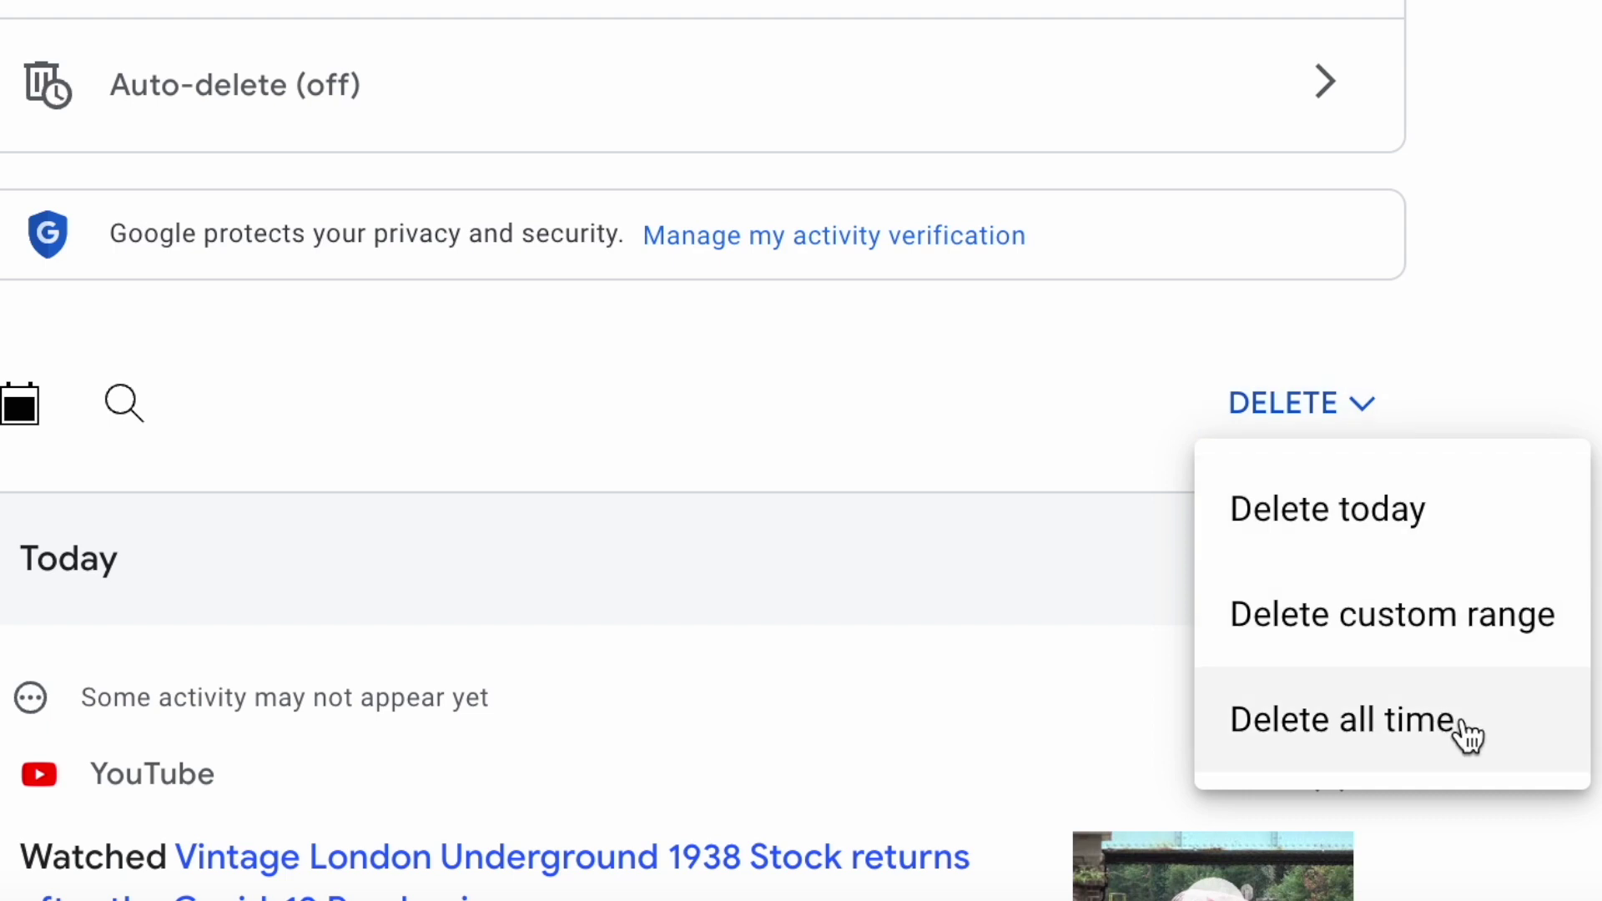
pyautogui.click(1468, 735)
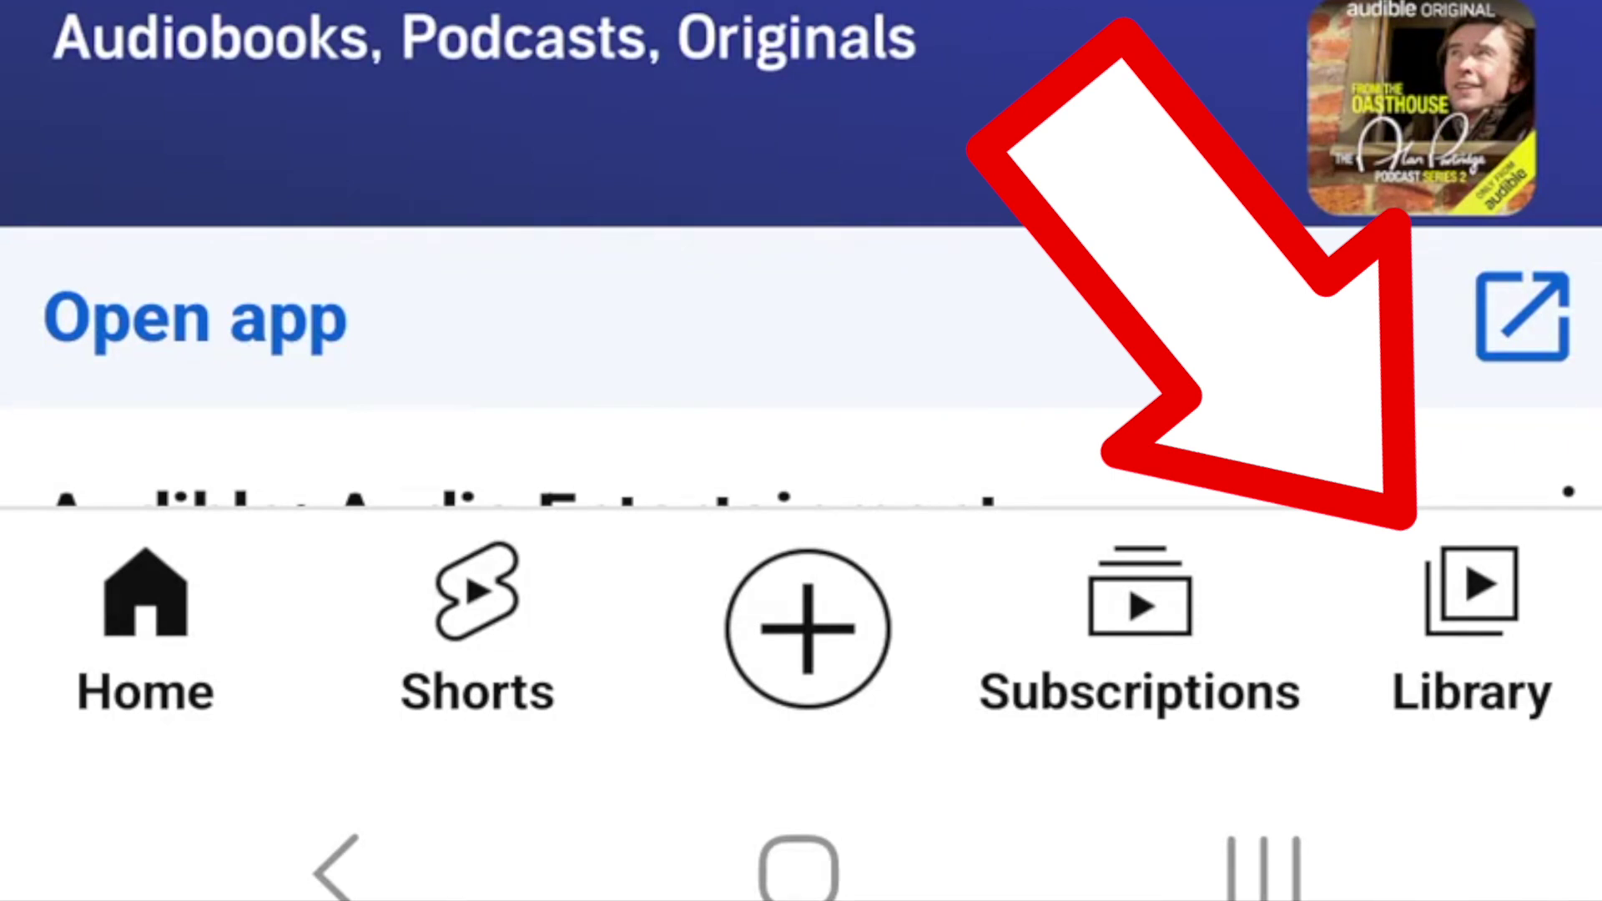
# - Open Library's History list in the mobile app, showing today's Train Sim World 3 Edinburgh Waverley showreel
pyautogui.click(1470, 593)
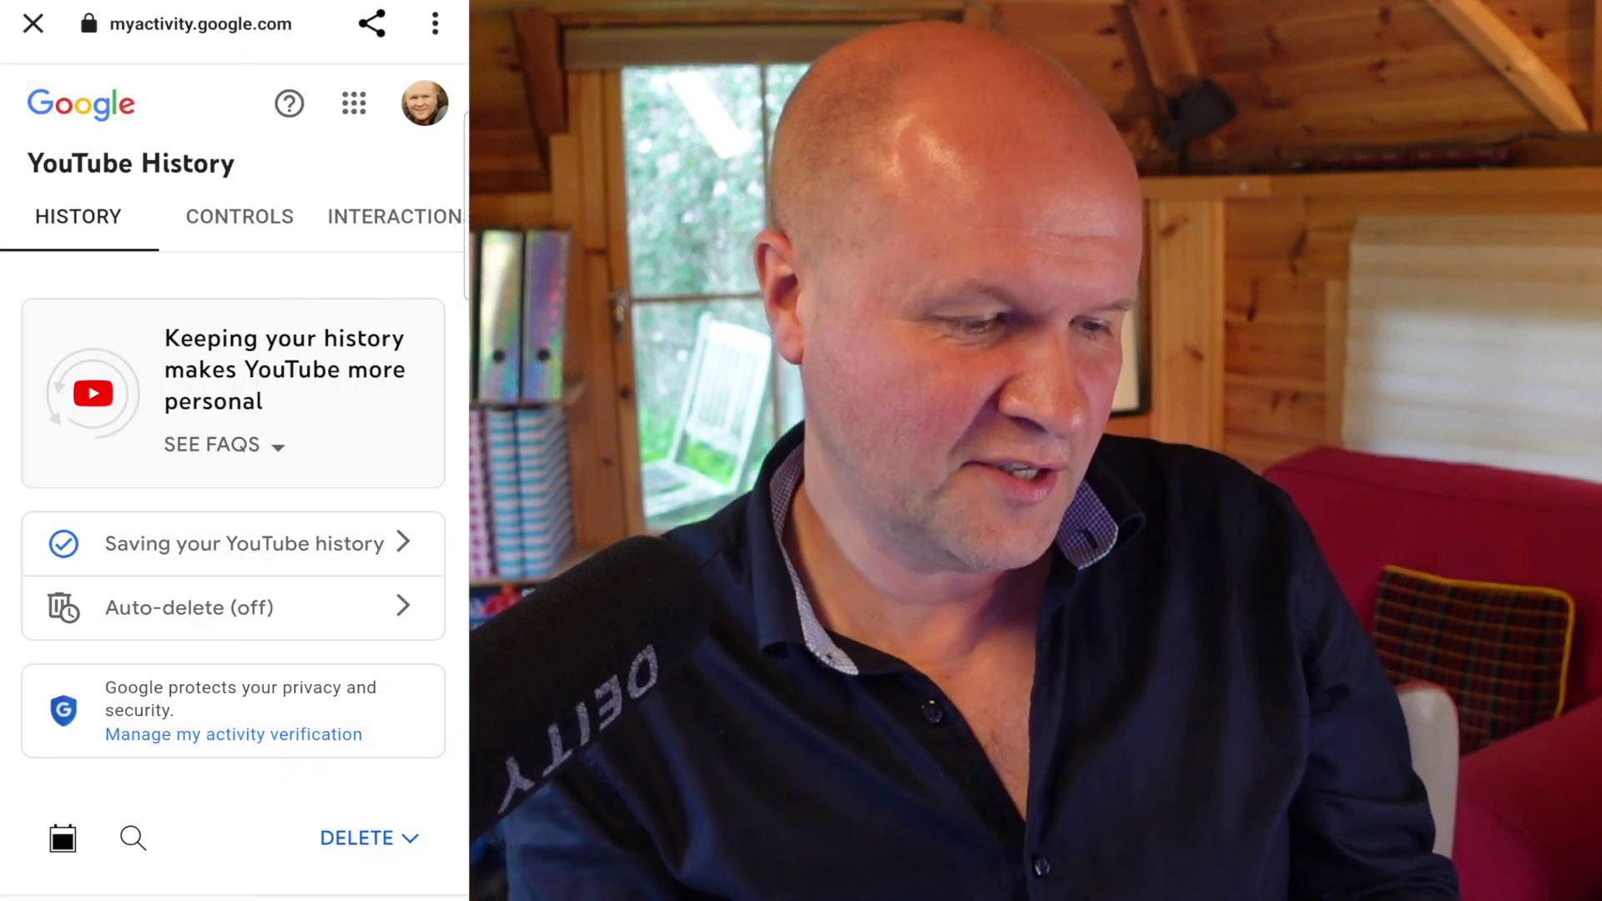
pyautogui.scroll(-5, 234, 501)
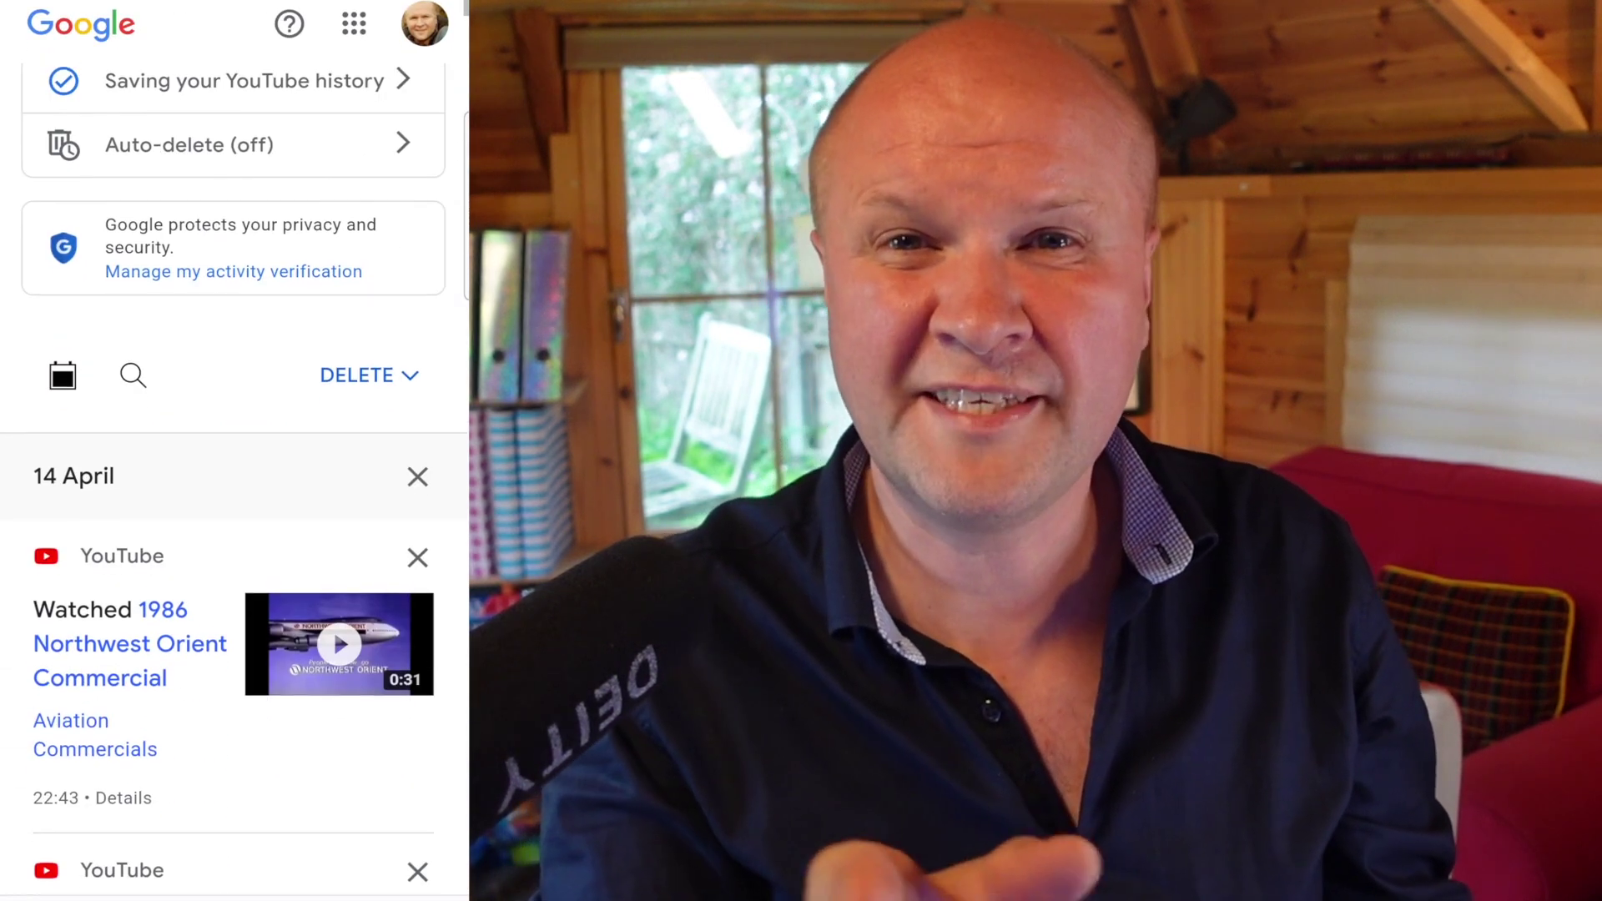
pyautogui.scroll(5, 233, 501)
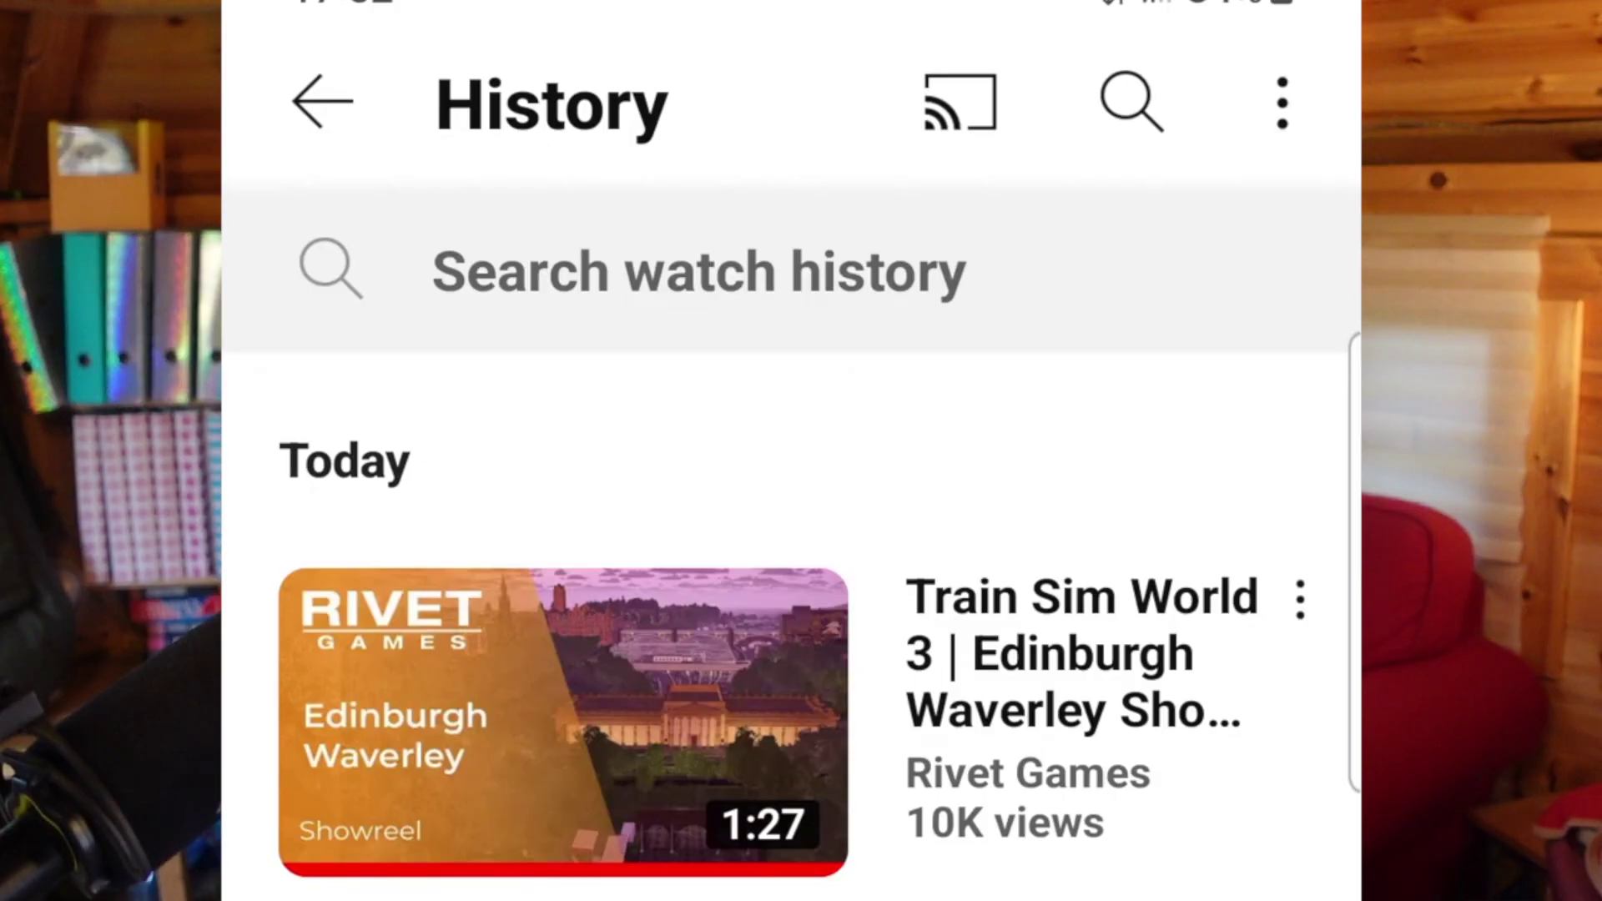
# - Choose Clear all watch history from the History page's options menu
pyautogui.click(1282, 102)
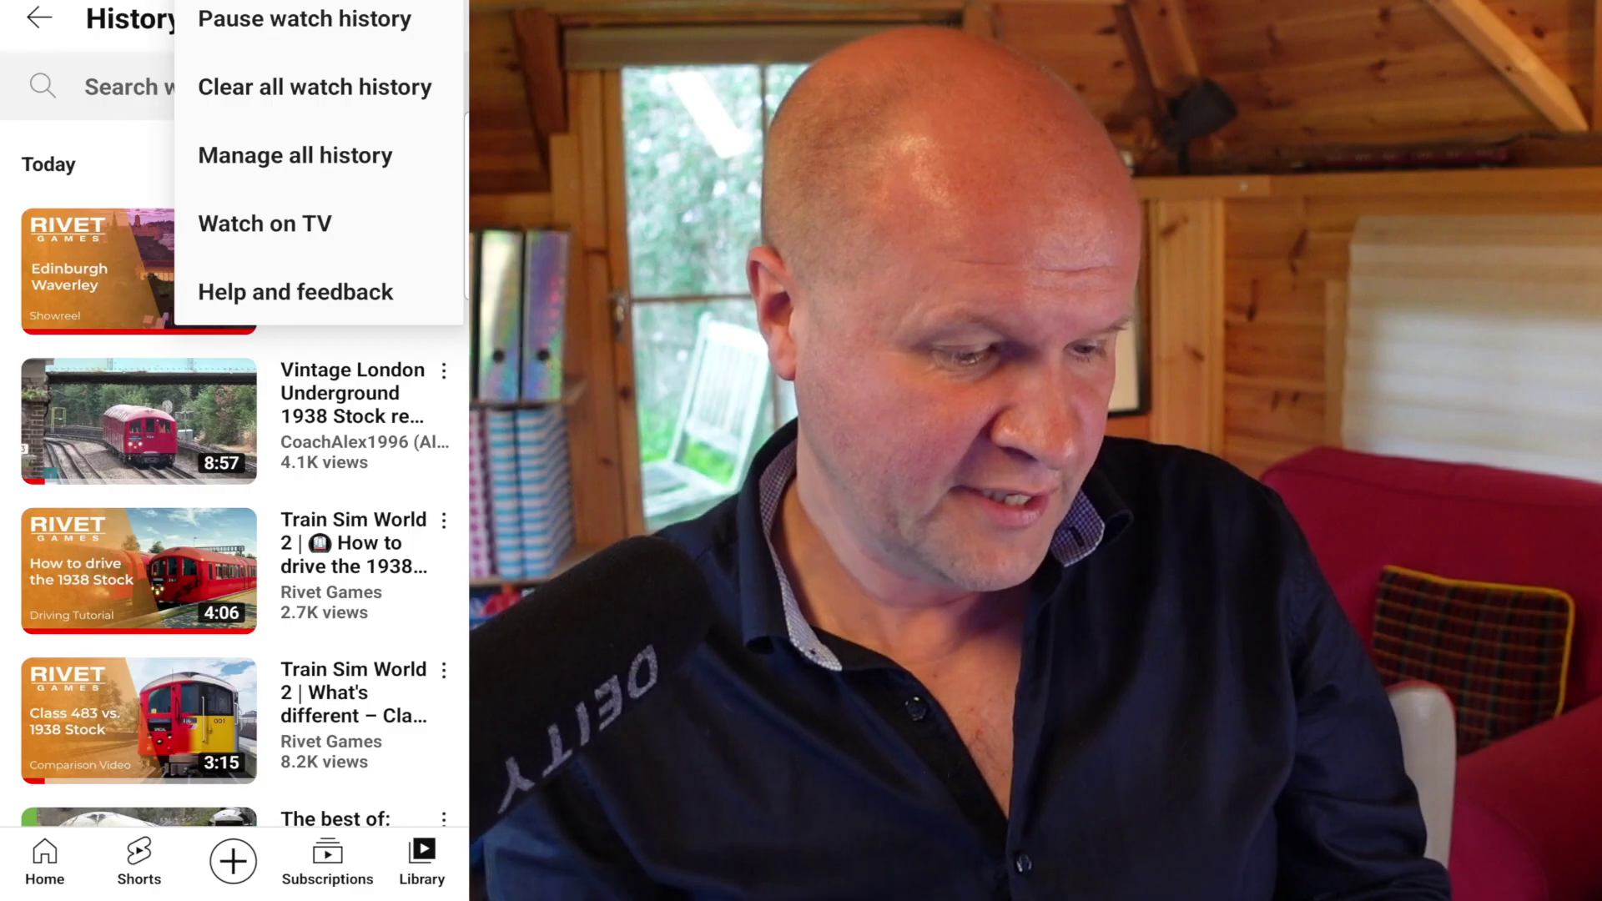
pyautogui.click(989, 272)
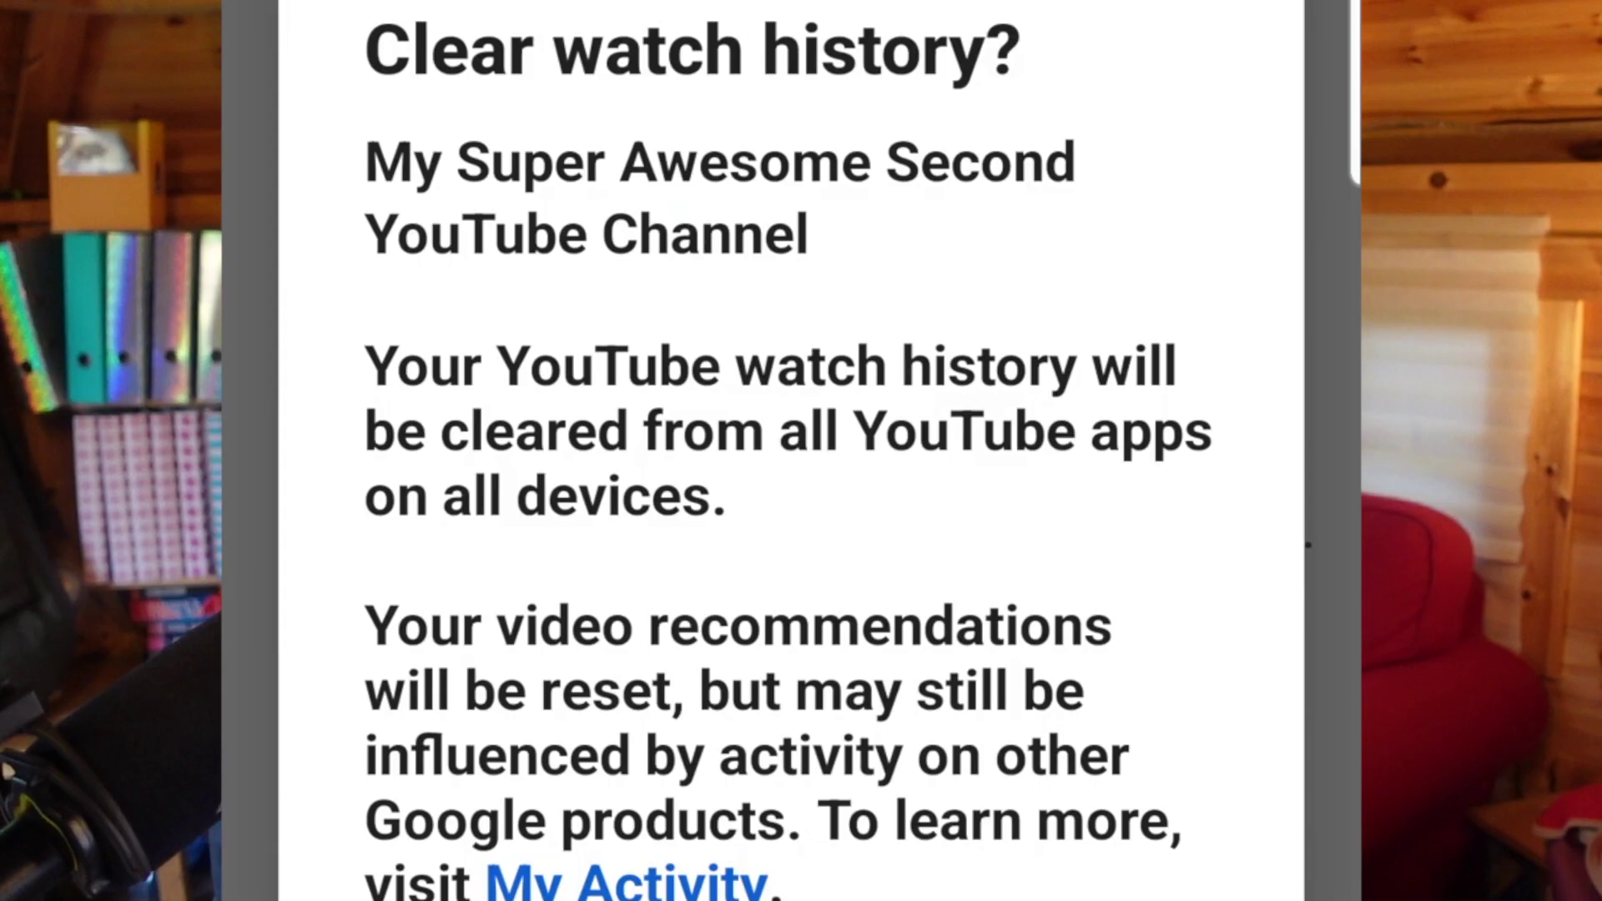